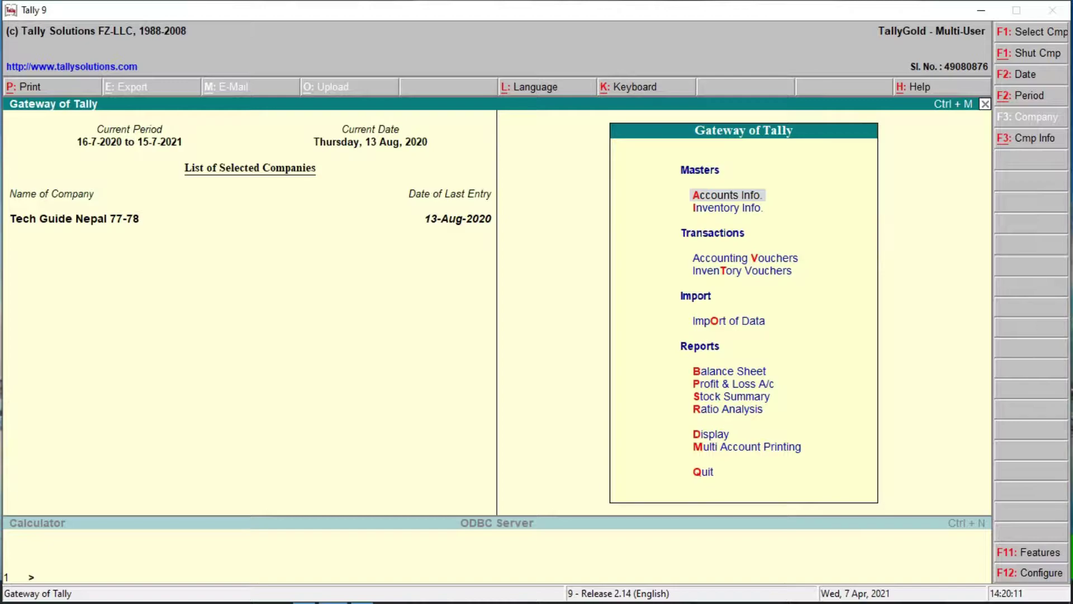
- Open the Display reports from the Gateway of Tally
{"action": "key", "text": "Down"}
{"action": "key", "text": "Down"}
{"action": "key", "text": "Down"}
{"action": "key", "text": "Down"}
{"action": "key", "text": "Down"}
{"action": "key", "text": "Down"}
{"action": "key", "text": "Down"}
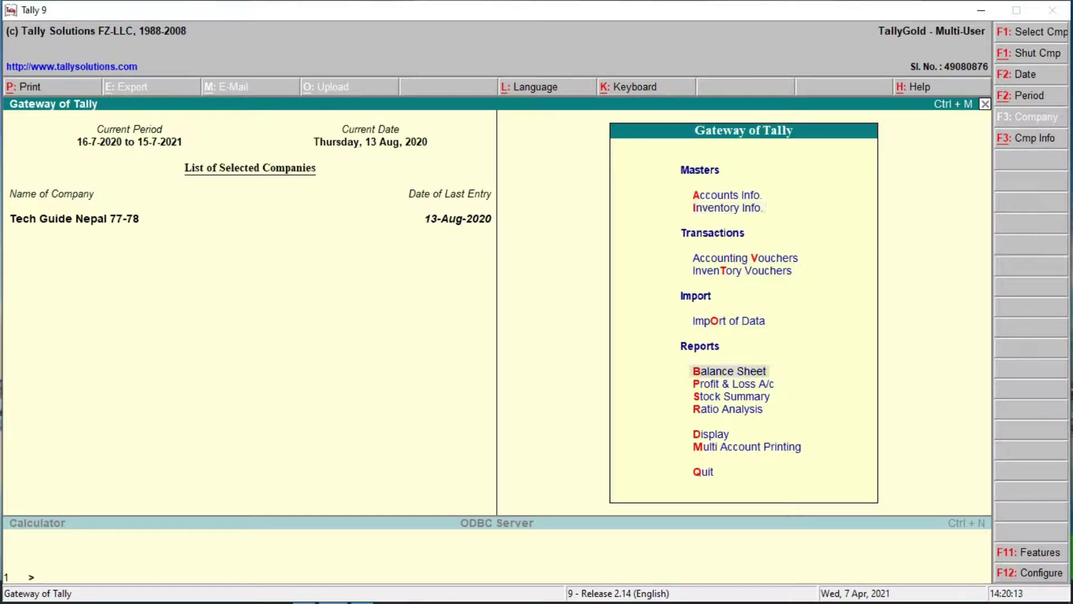
{"action": "key", "text": "Down"}
{"action": "key", "text": "Down"}
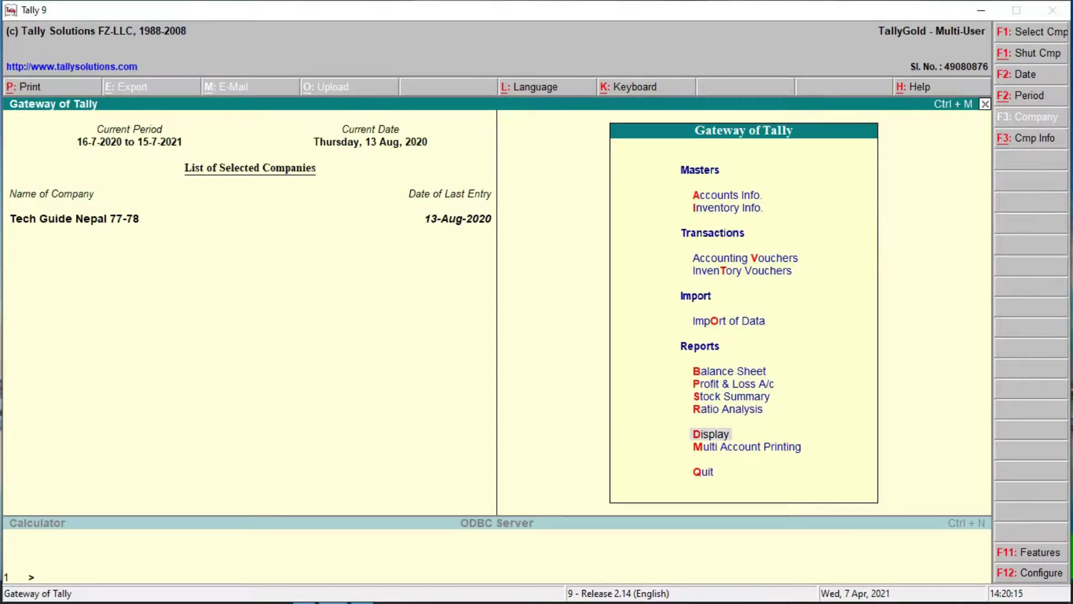
{"action": "key", "text": "Return"}
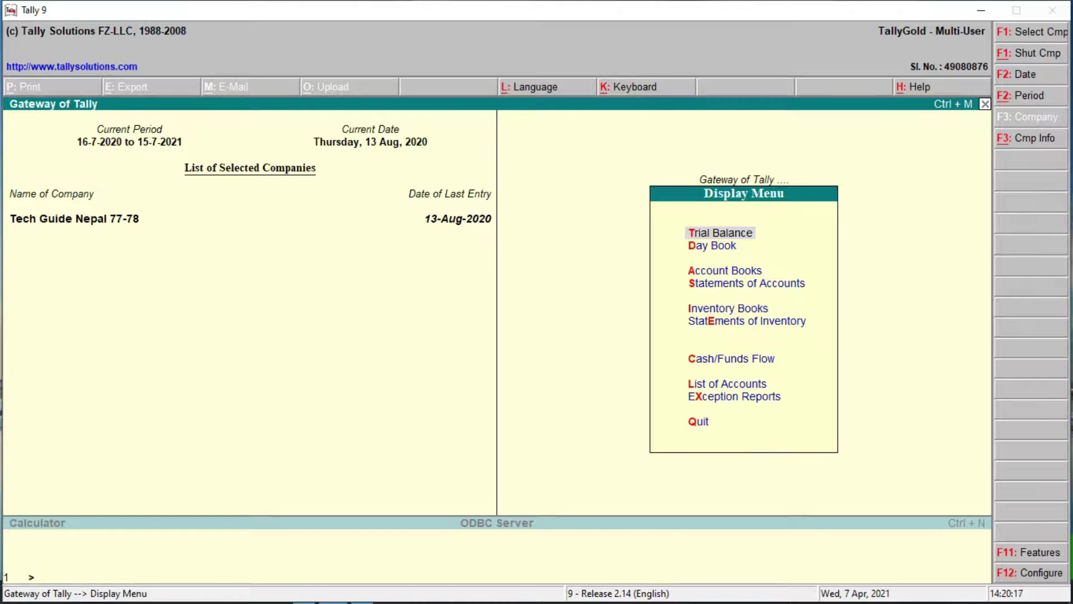
- Open the Sales Register from the account books
{"action": "key", "text": "Down"}
{"action": "key", "text": "Down"}
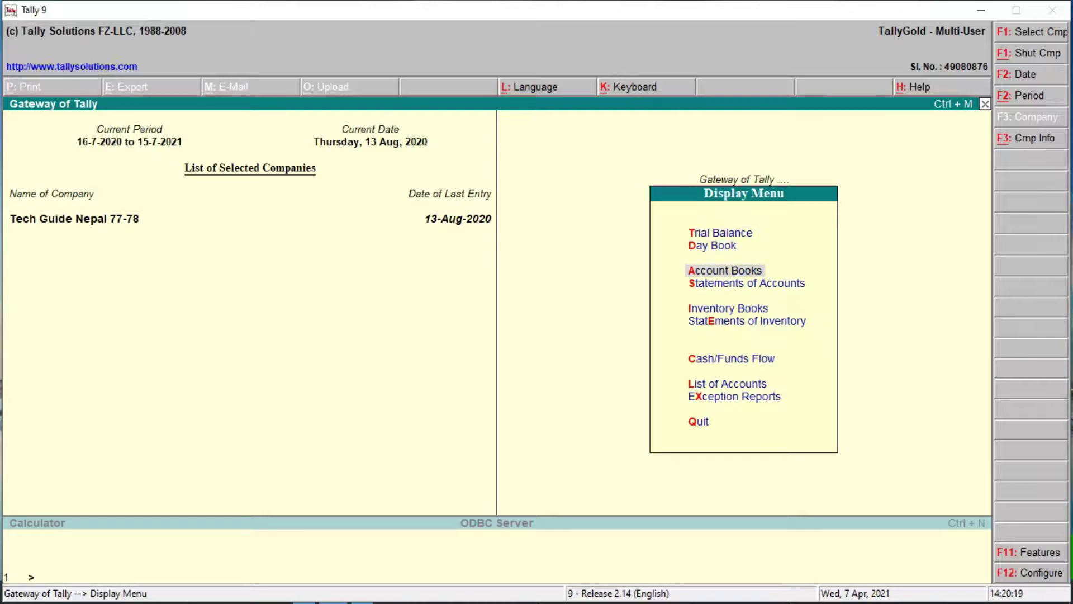
{"action": "key", "text": "Return"}
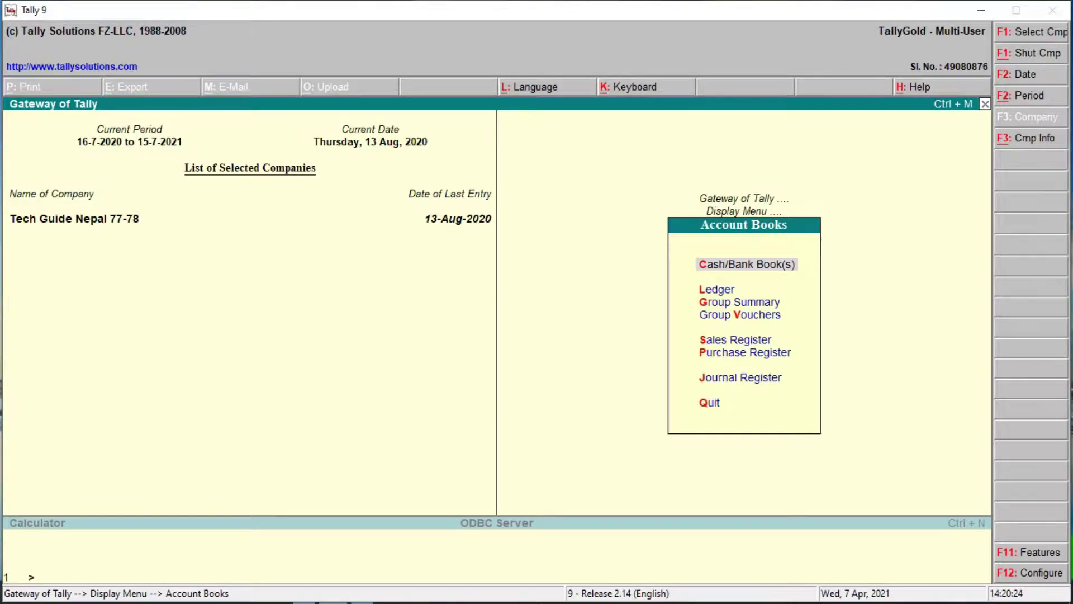
{"action": "key", "text": "Down"}
{"action": "key", "text": "Down"}
{"action": "key", "text": "Down"}
{"action": "key", "text": "Down"}
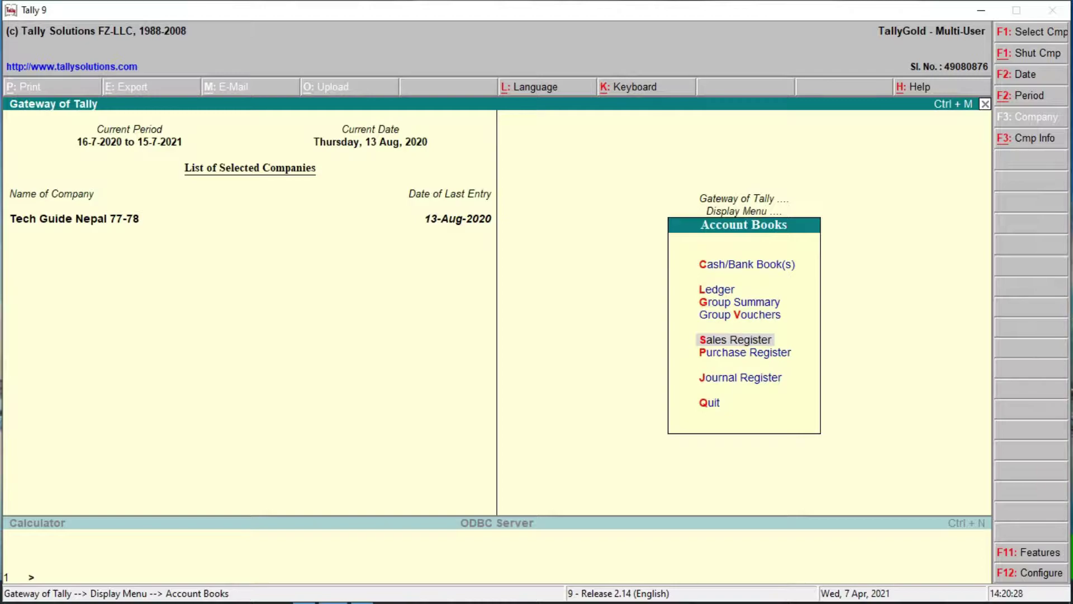
{"action": "key", "text": "Return"}
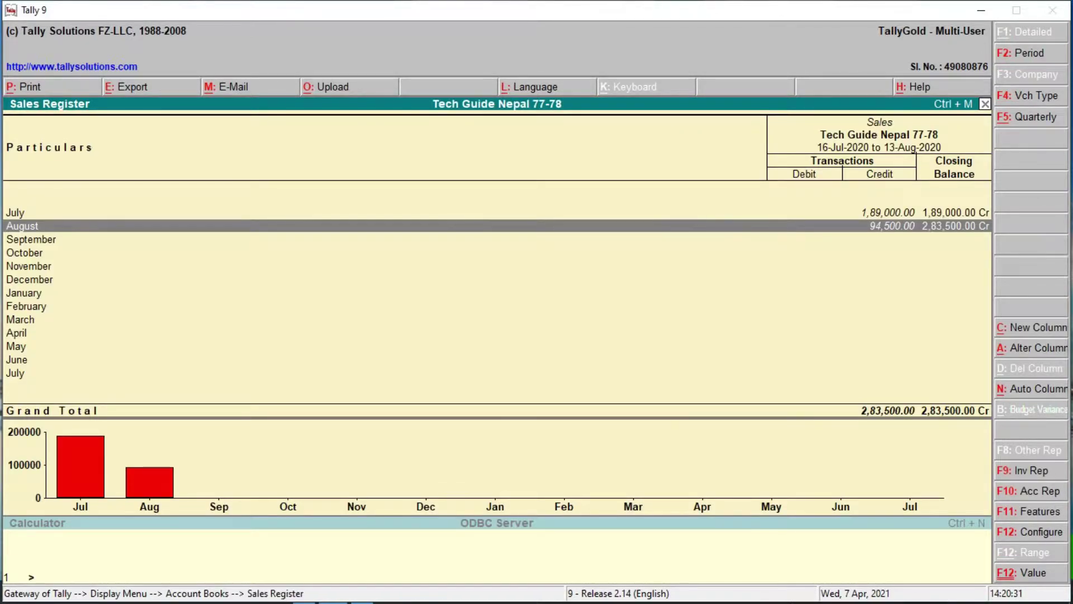
- View the July sales vouchers and return to the monthly sales summary
{"action": "key", "text": "Up"}
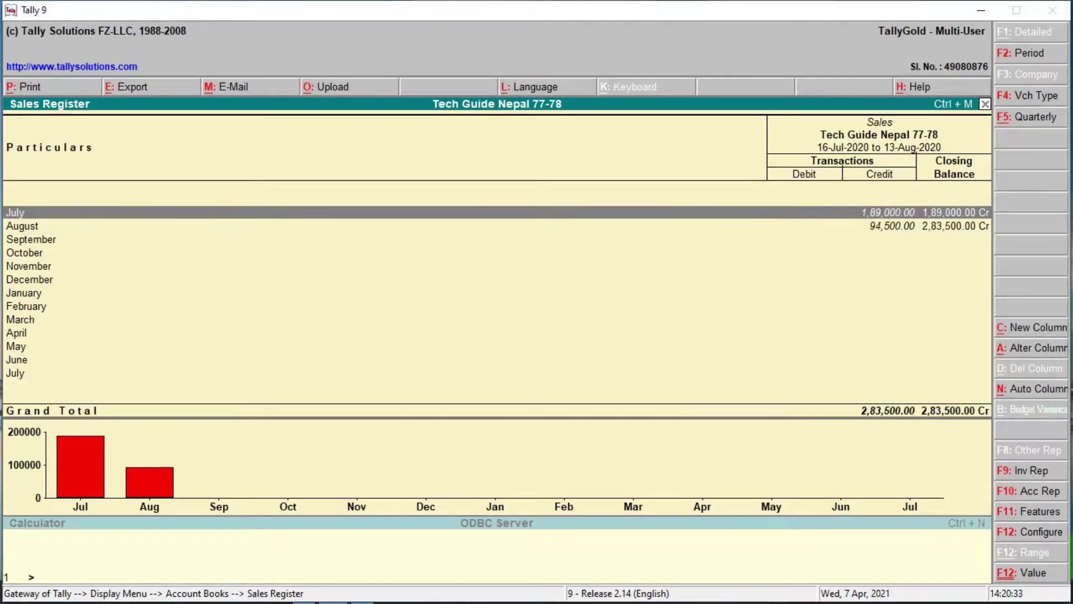
{"action": "key", "text": "Down"}
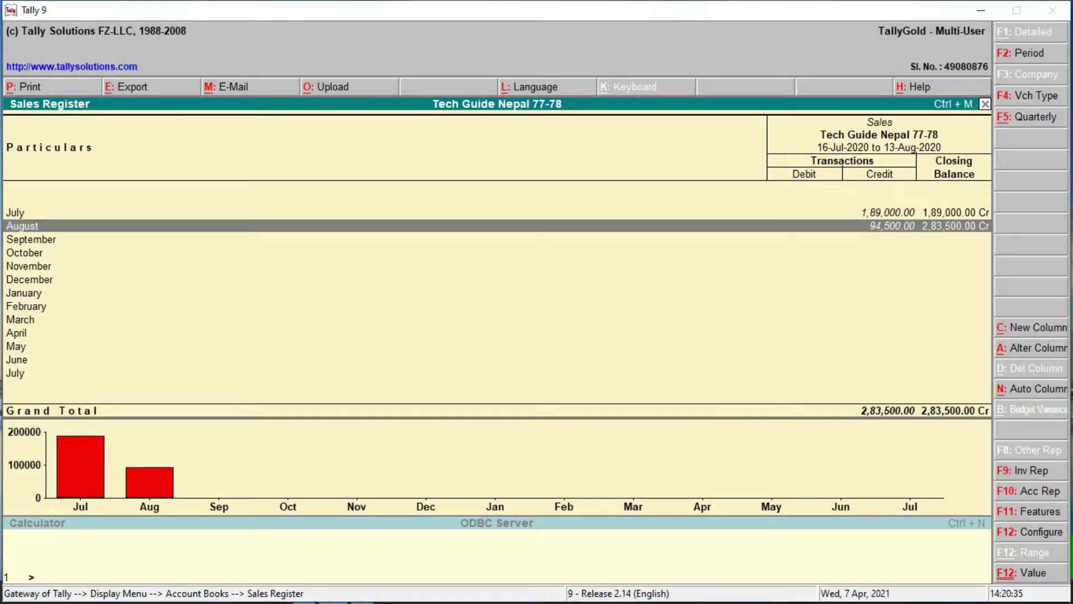
{"action": "key", "text": "Up"}
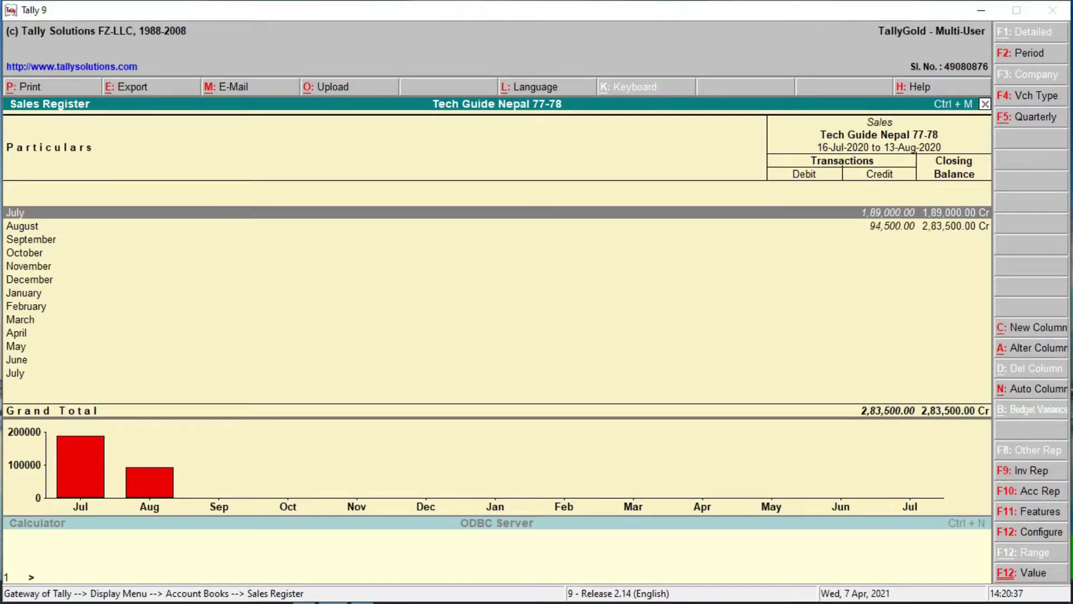
{"action": "key", "text": "Return"}
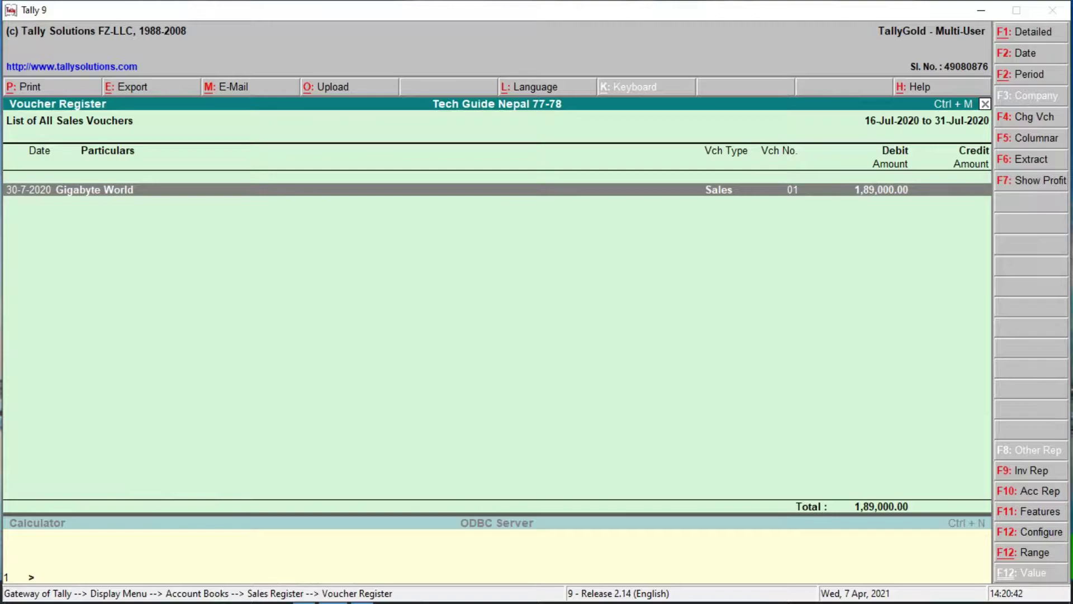
{"action": "key", "text": "Escape"}
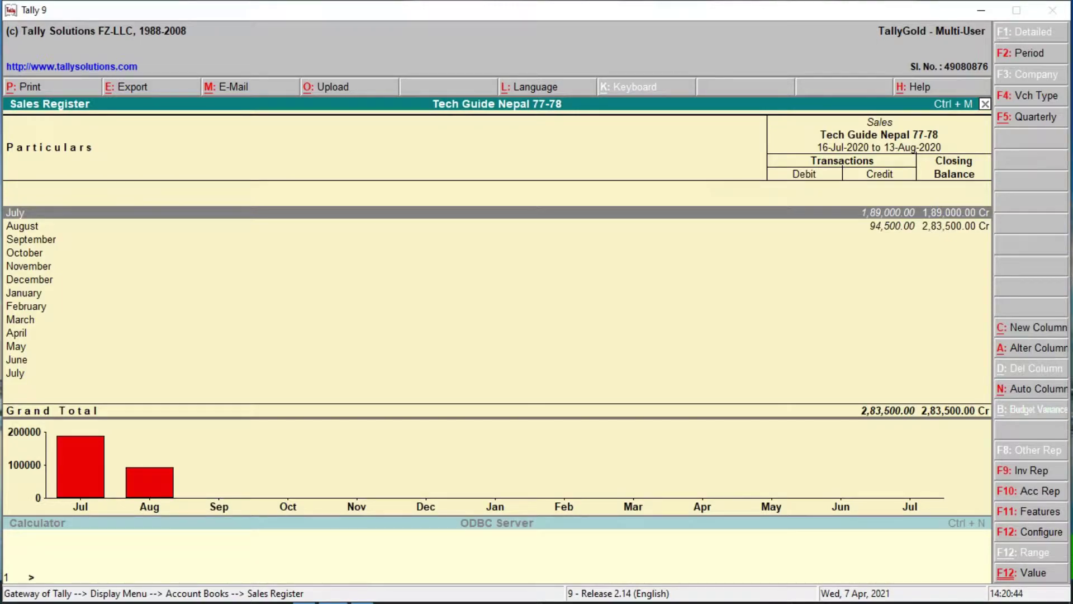
- Open the August sales vouchers and set the report period from 16-7-2020 to 13-8-2020
{"action": "key", "text": "Down"}
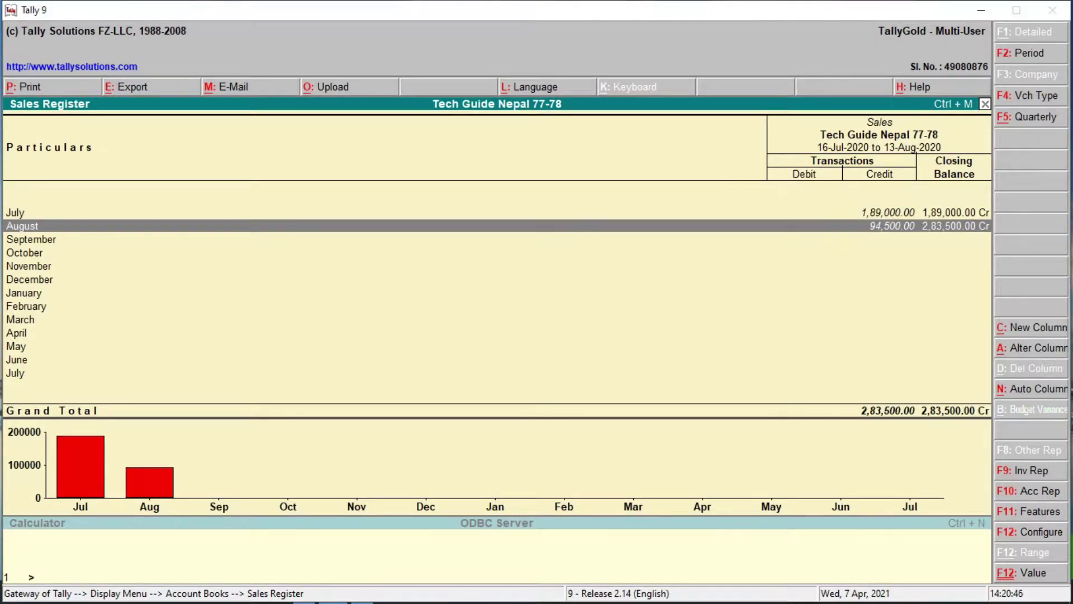
{"action": "key", "text": "Return"}
{"action": "key", "text": "Return"}
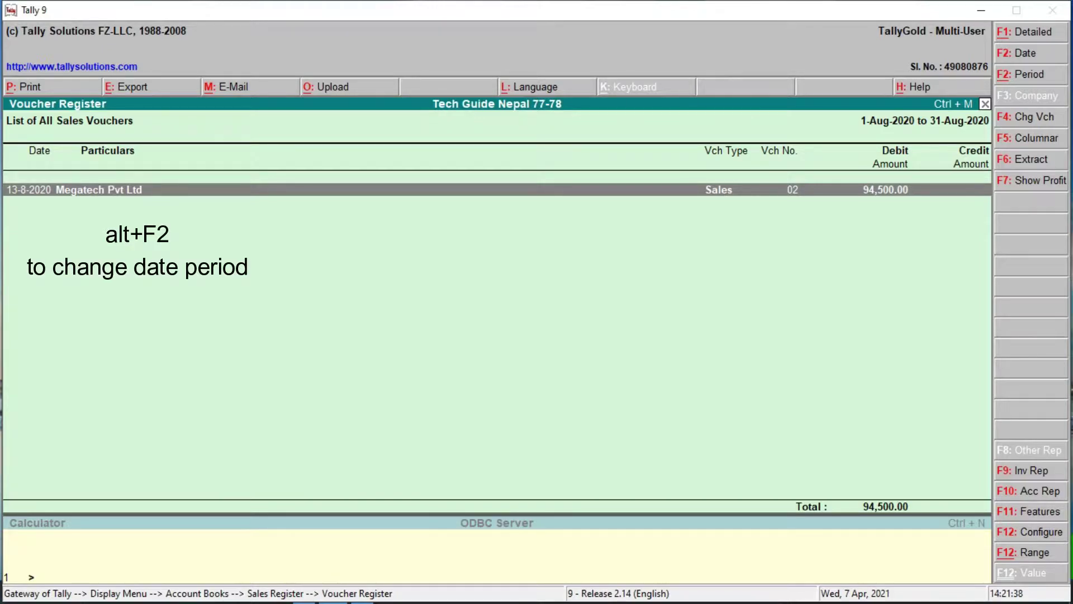
{"action": "key", "text": "alt+F2"}
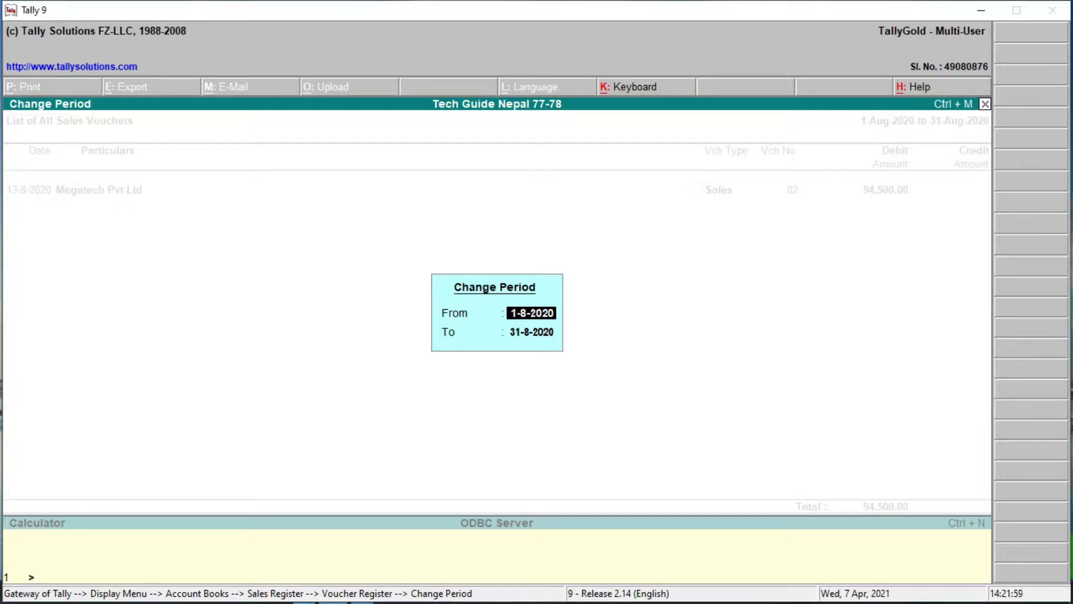
{"action": "type", "text": "16-7"}
{"action": "key", "text": "Return"}
{"action": "type", "text": "13-8"}
{"action": "key", "text": "Return"}
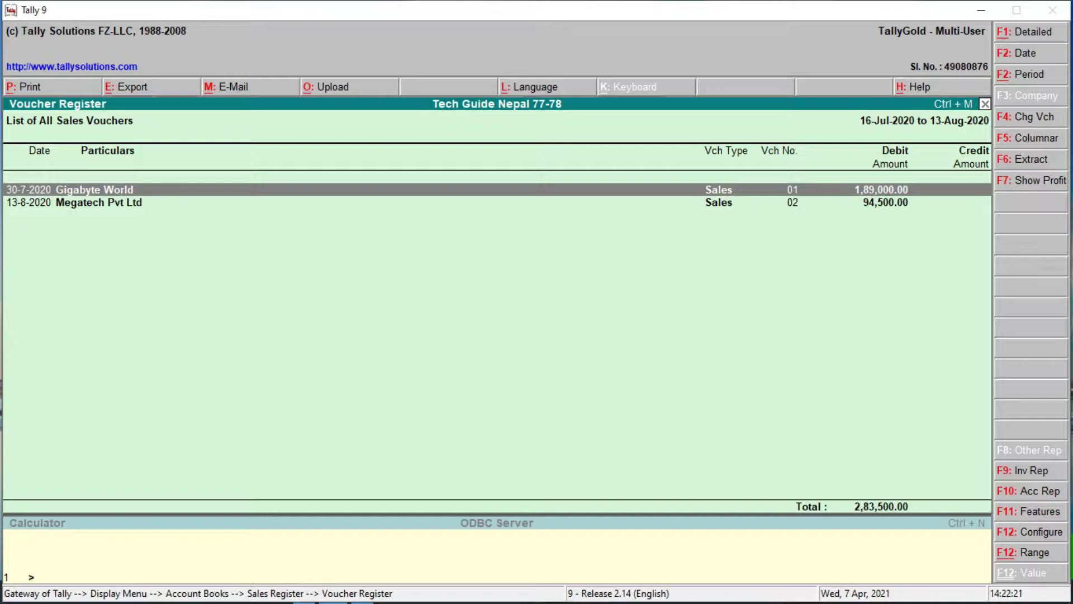
- Leave the sales reports and open the Purchase Register from the account books
{"action": "key", "text": "Escape"}
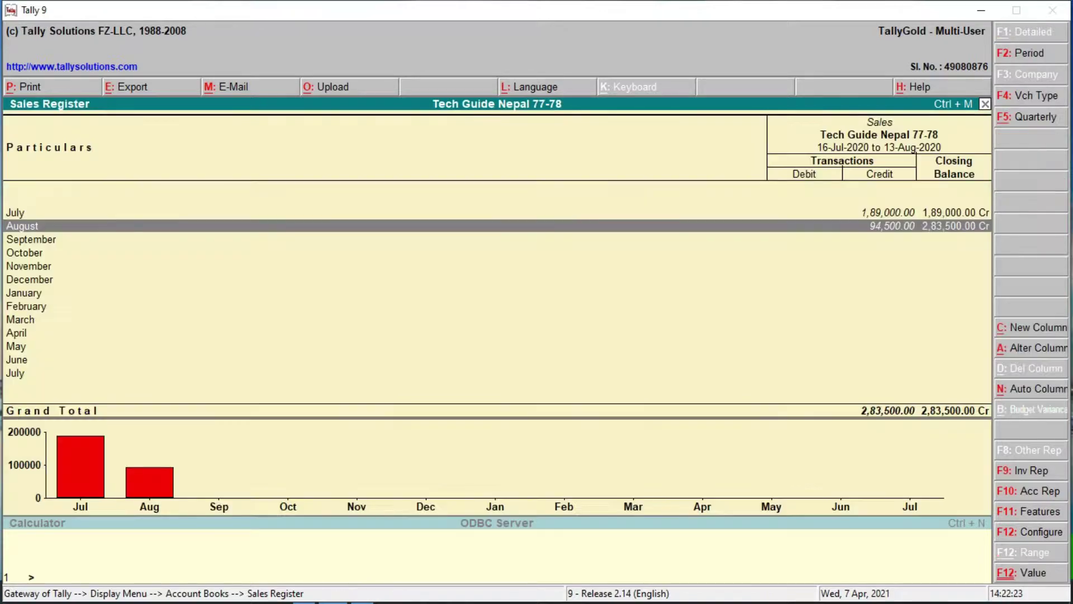
{"action": "key", "text": "Escape"}
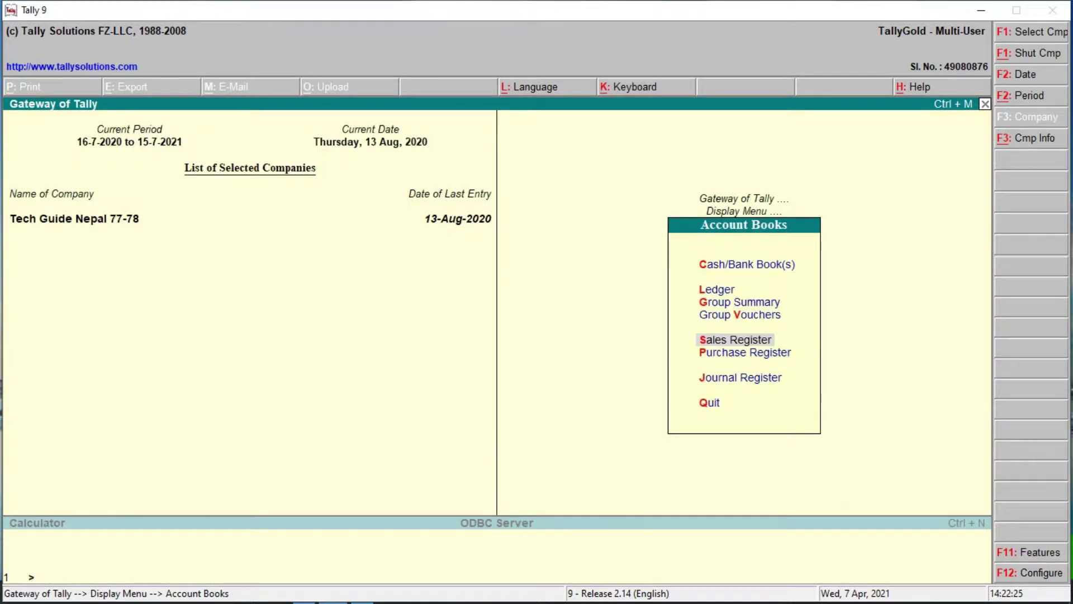
{"action": "key", "text": "Down"}
{"action": "key", "text": "Return"}
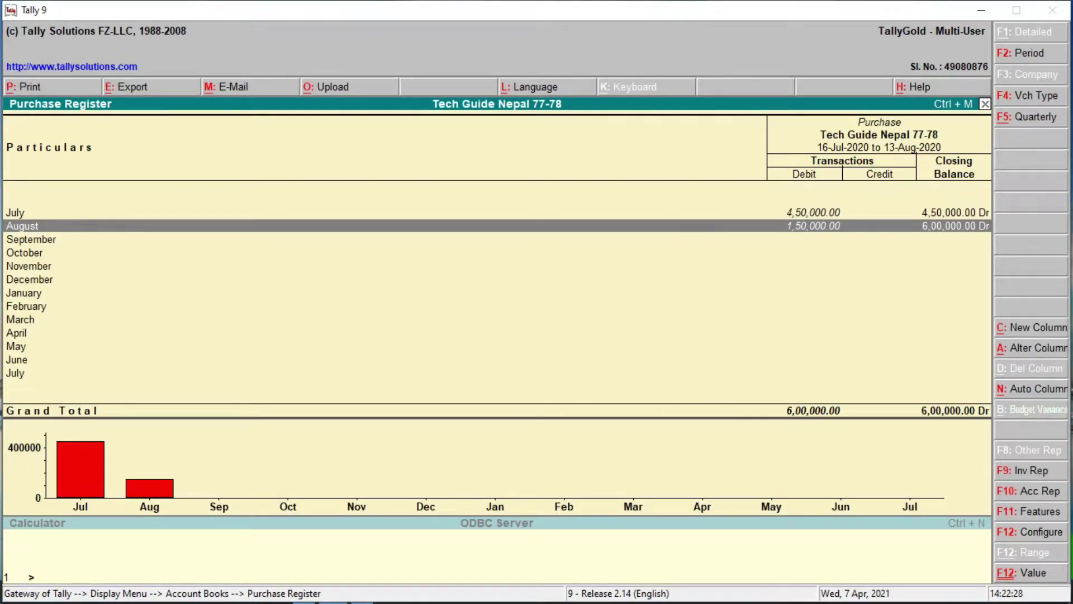
- View the July and August purchase vouchers, returning to the monthly purchase summary after each
{"action": "key", "text": "Up"}
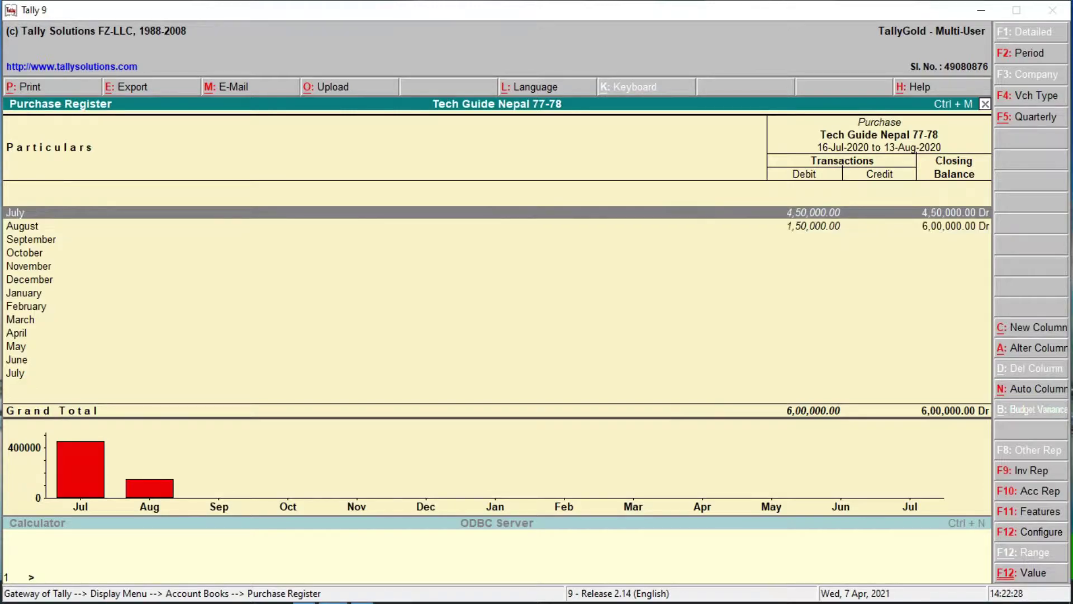
{"action": "key", "text": "Return"}
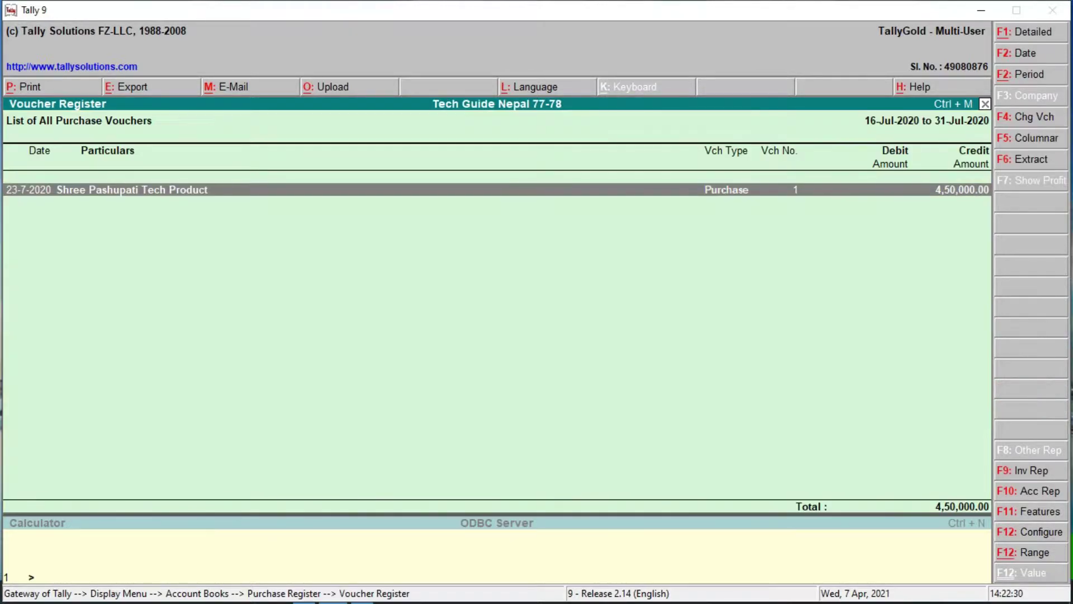
{"action": "key", "text": "Escape"}
{"action": "key", "text": "Down"}
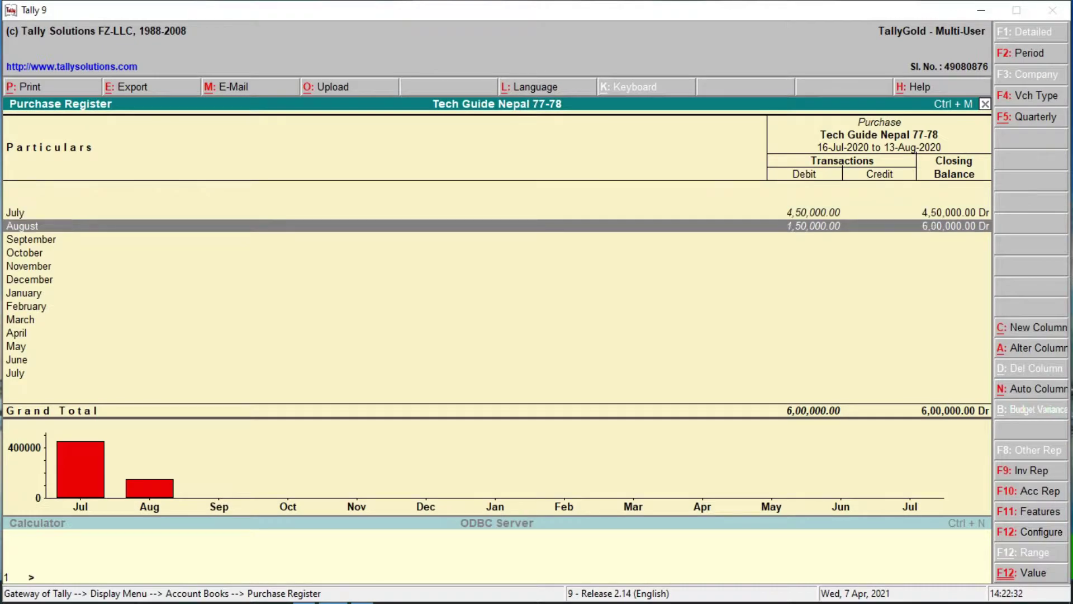
{"action": "key", "text": "Return"}
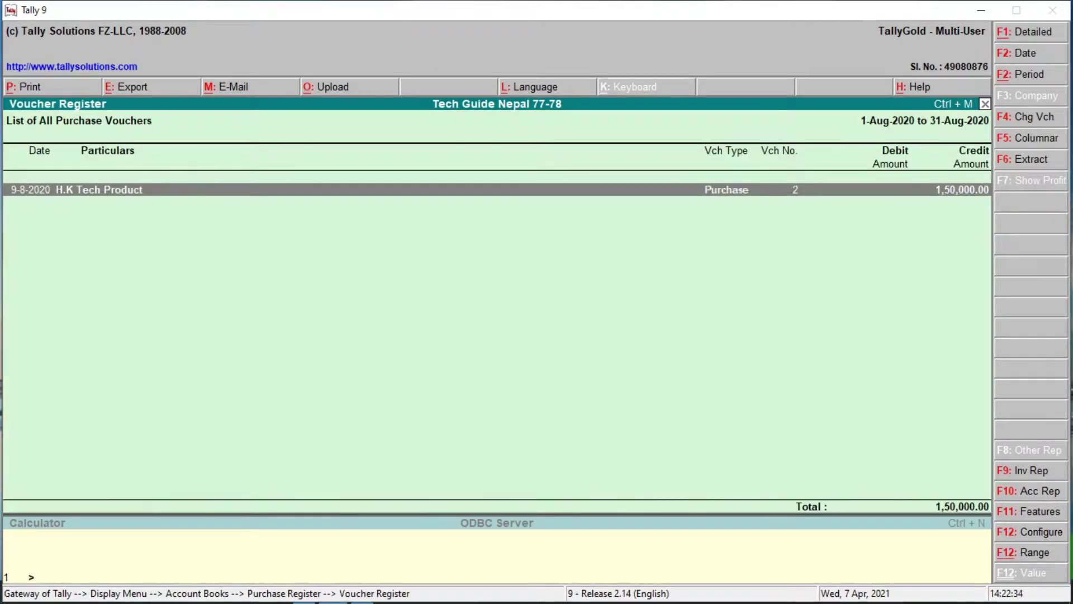
{"action": "key", "text": "Escape"}
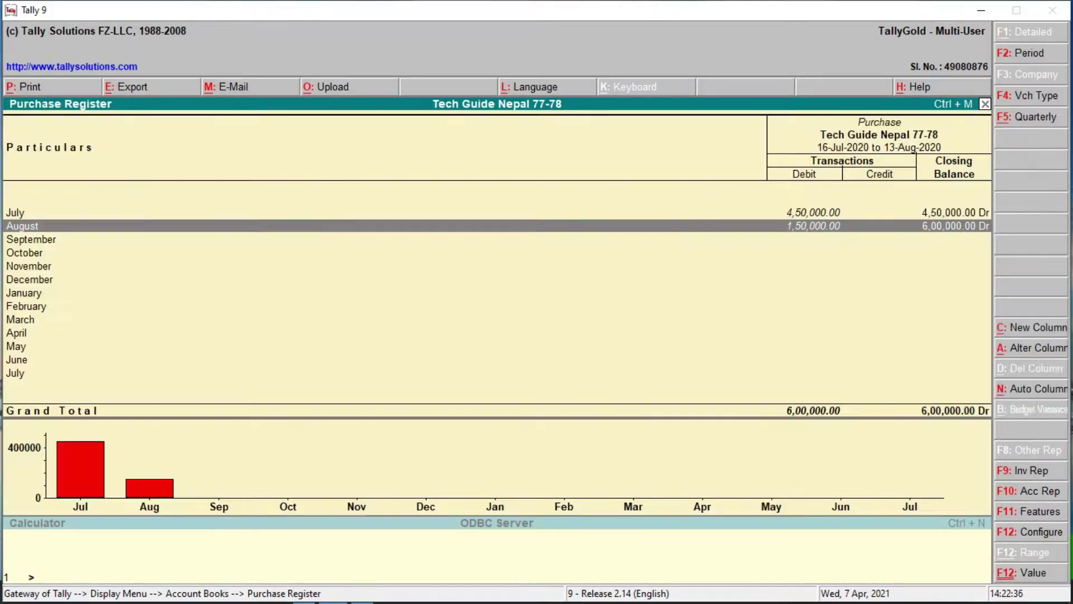
- Open the August purchase vouchers and set the report period from 16-7-2020 to 13-8-2020
{"action": "key", "text": "Return"}
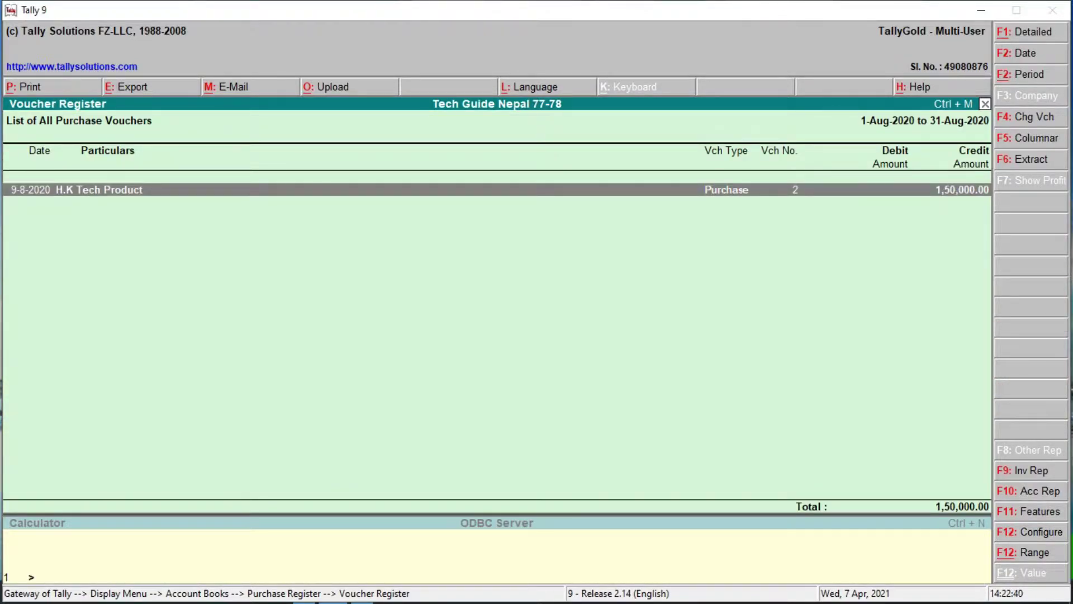
{"action": "key", "text": "F2"}
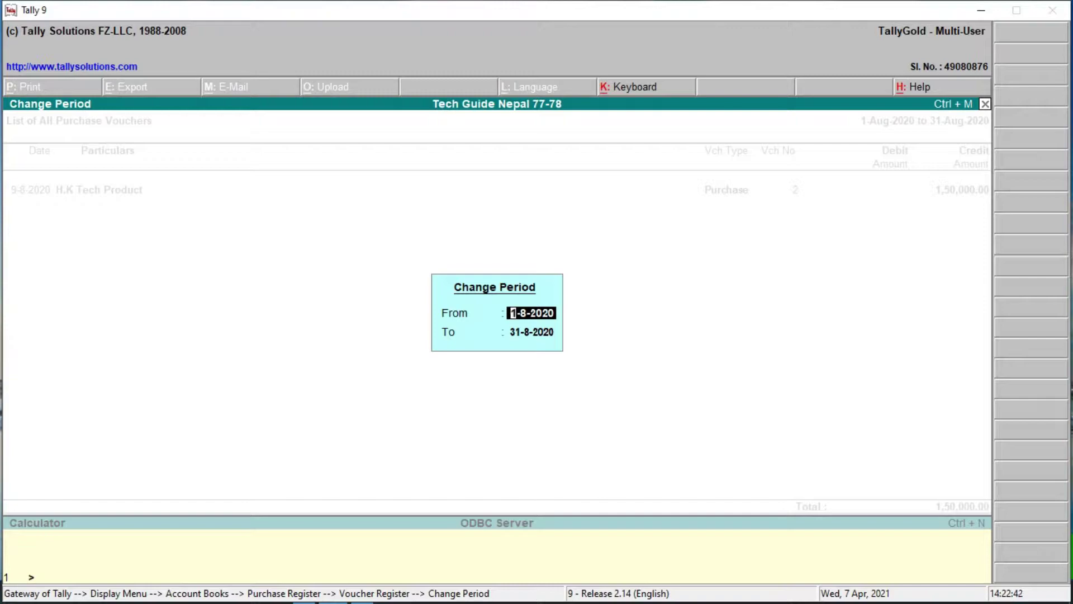
{"action": "type", "text": "16-7-2020"}
{"action": "key", "text": "Return"}
{"action": "type", "text": "13-8-2020"}
{"action": "key", "text": "Return"}
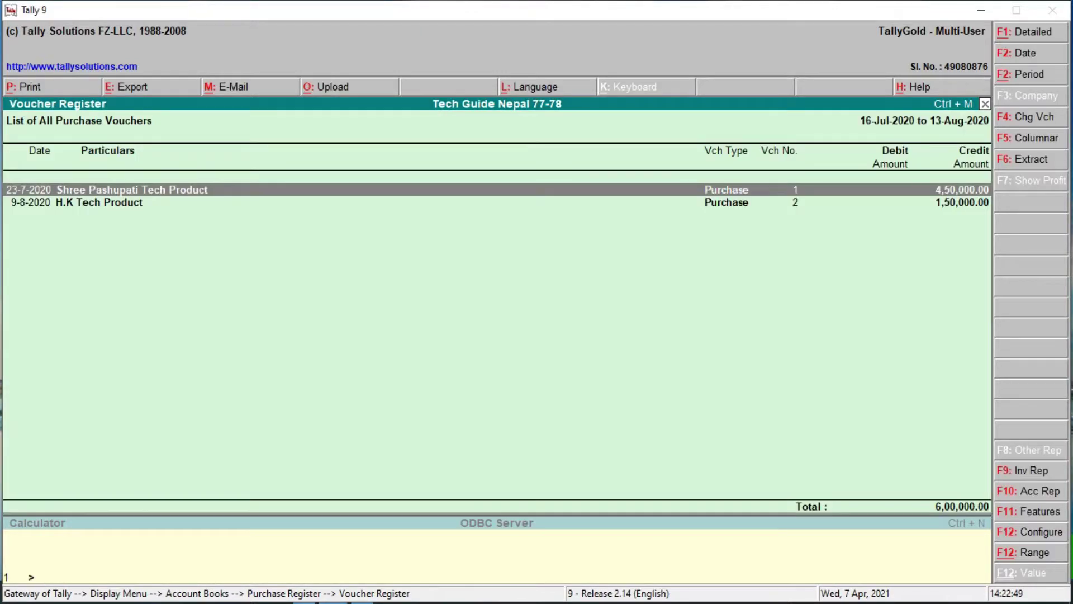
- Look through the listed purchase vouchers and return to the account books
{"action": "key", "text": "Down"}
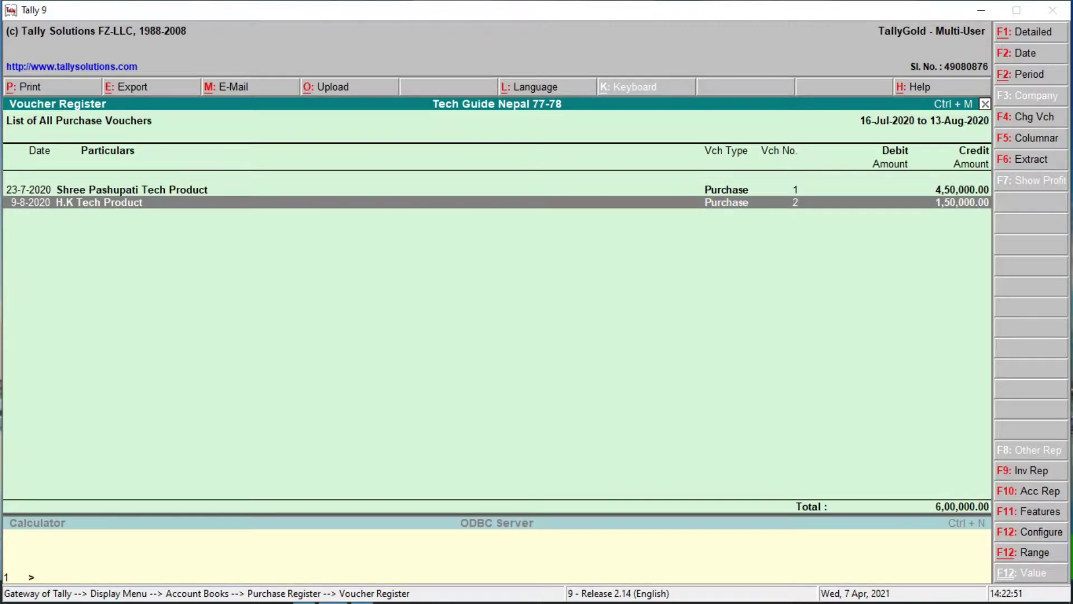
{"action": "key", "text": "Up"}
{"action": "key", "text": "Down"}
{"action": "key", "text": "Escape"}
{"action": "key", "text": "Escape"}
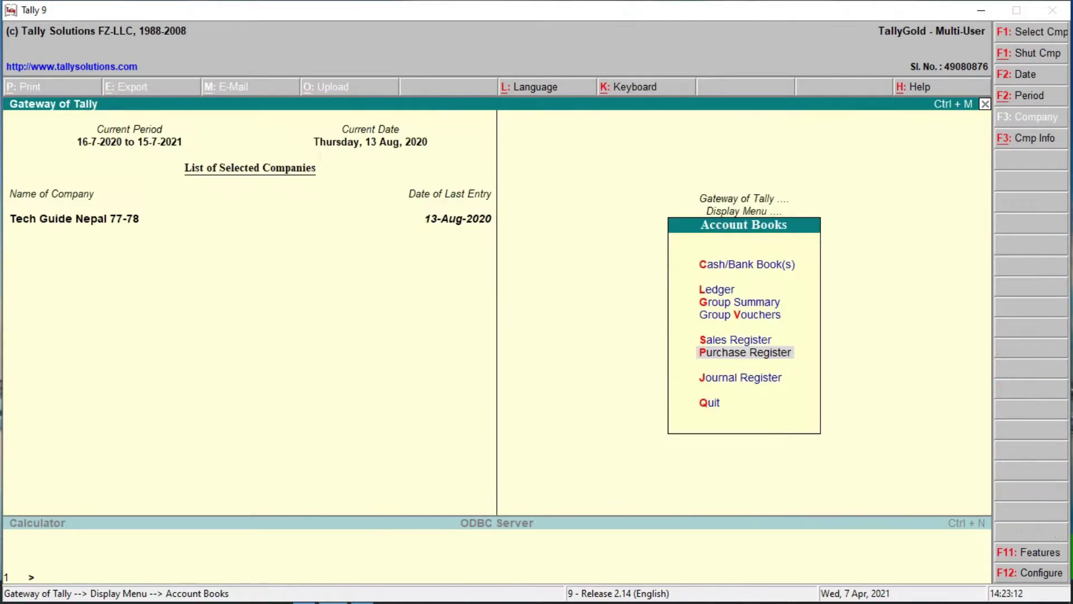
- Reopen the Sales Register's August vouchers and set the period from 16-7-2020 to 13-8-2020
{"action": "key", "text": "Up"}
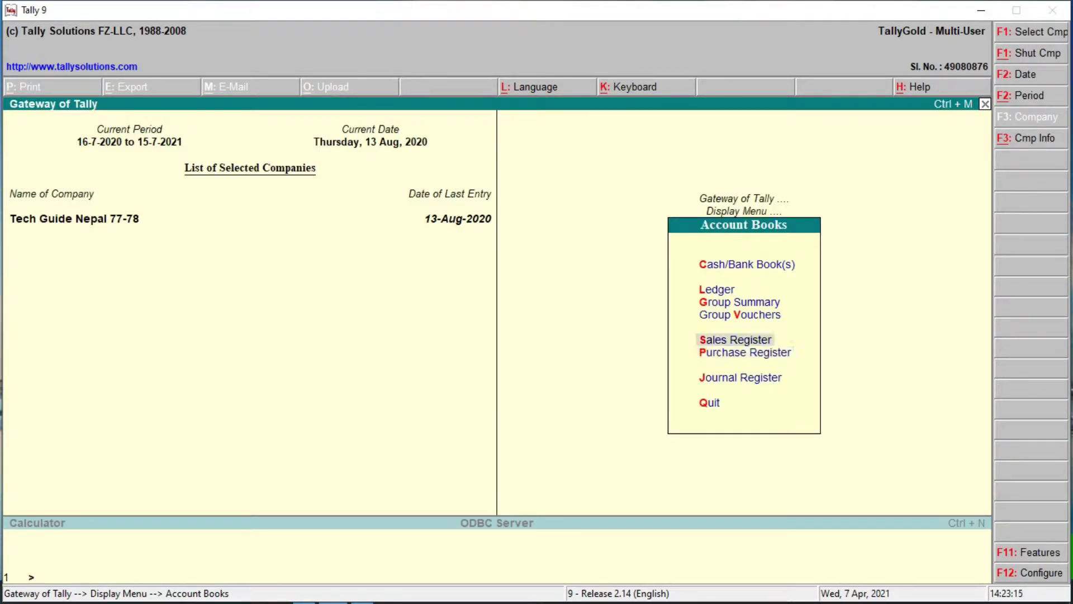
{"action": "key", "text": "Return"}
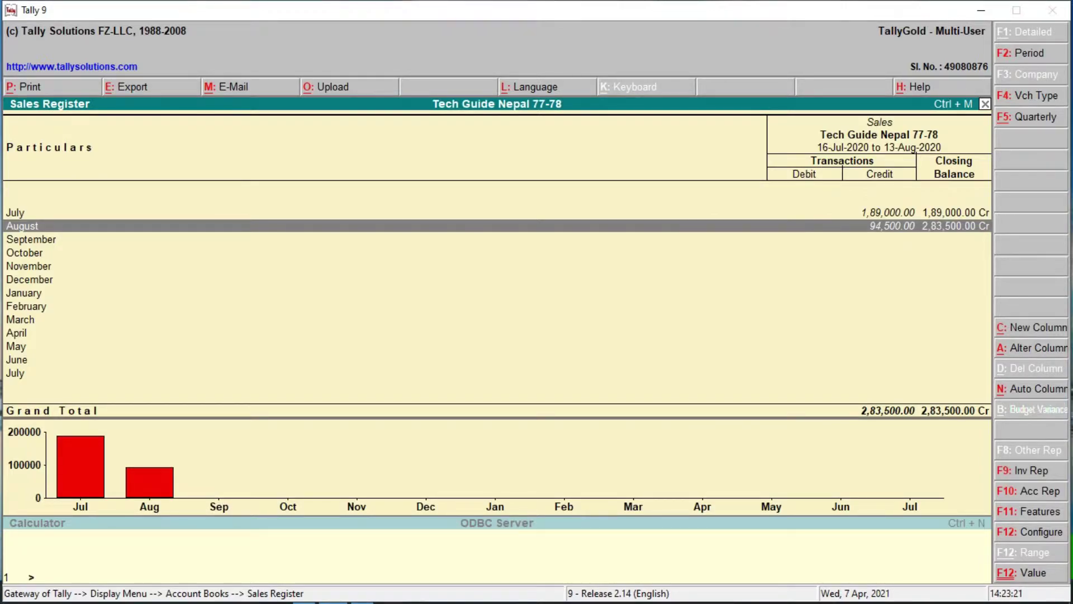
{"action": "key", "text": "Return"}
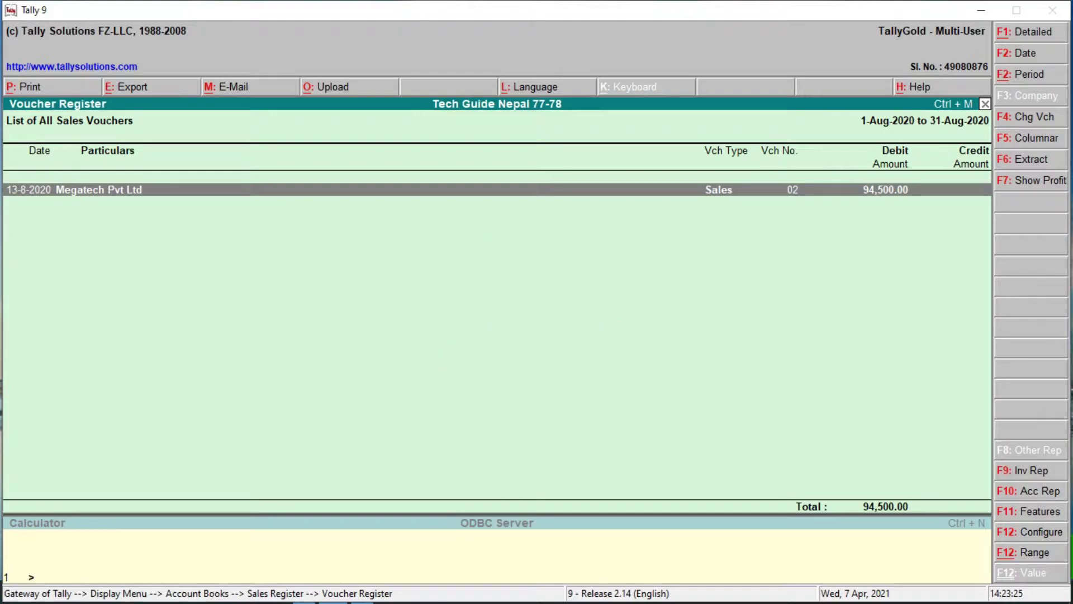
{"action": "key", "text": "alt+F2"}
{"action": "key", "text": "Return"}
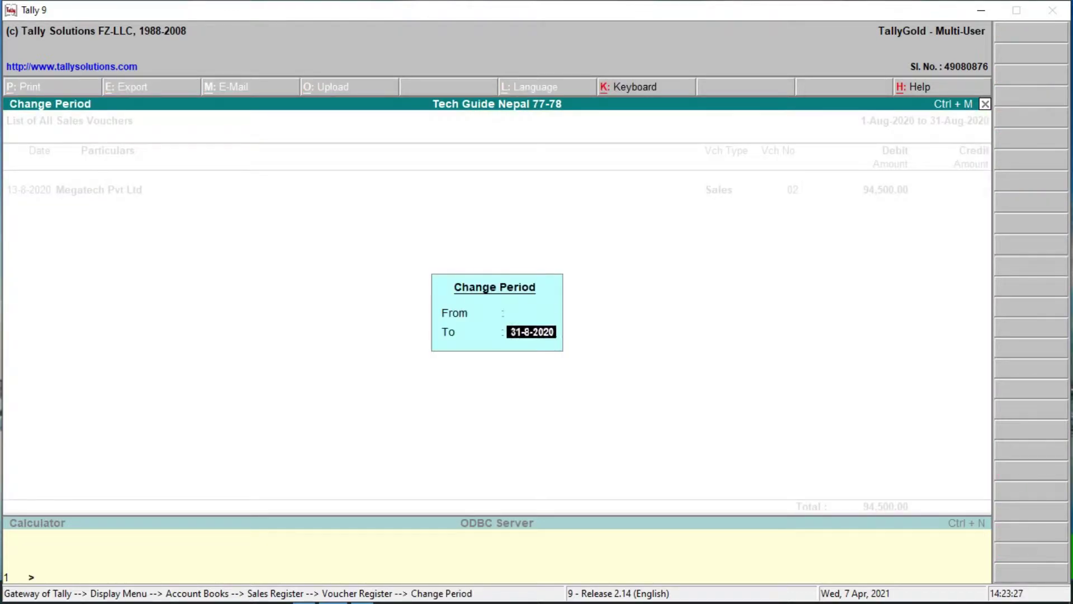
{"action": "key", "text": "Return"}
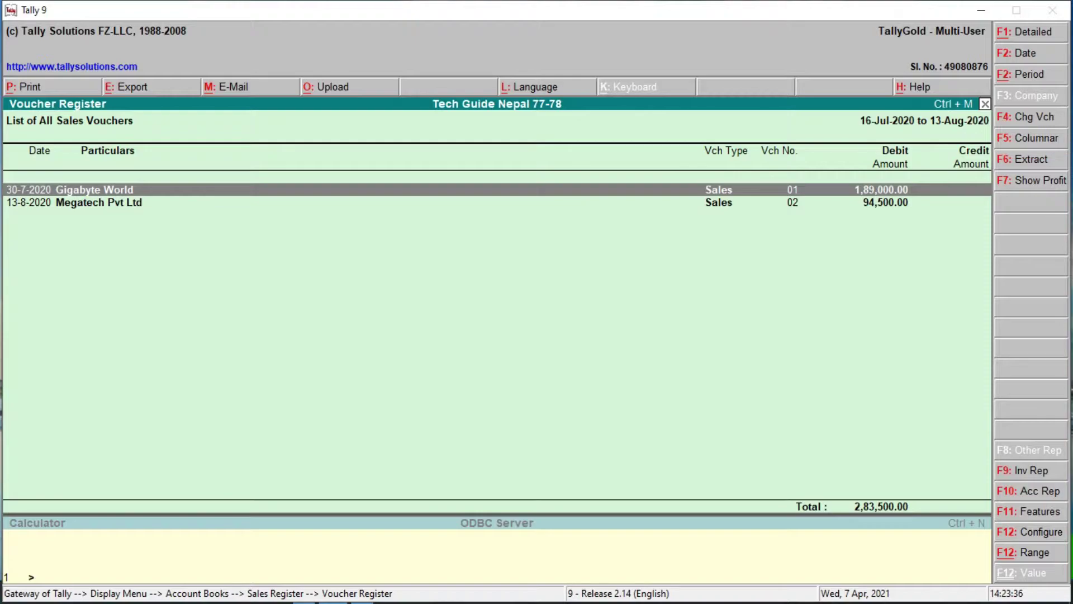
- Turn the sales voucher list into a columnar register with Show Voucher Ref. set to Yes, keeping the other column options
{"action": "key", "text": "F5"}
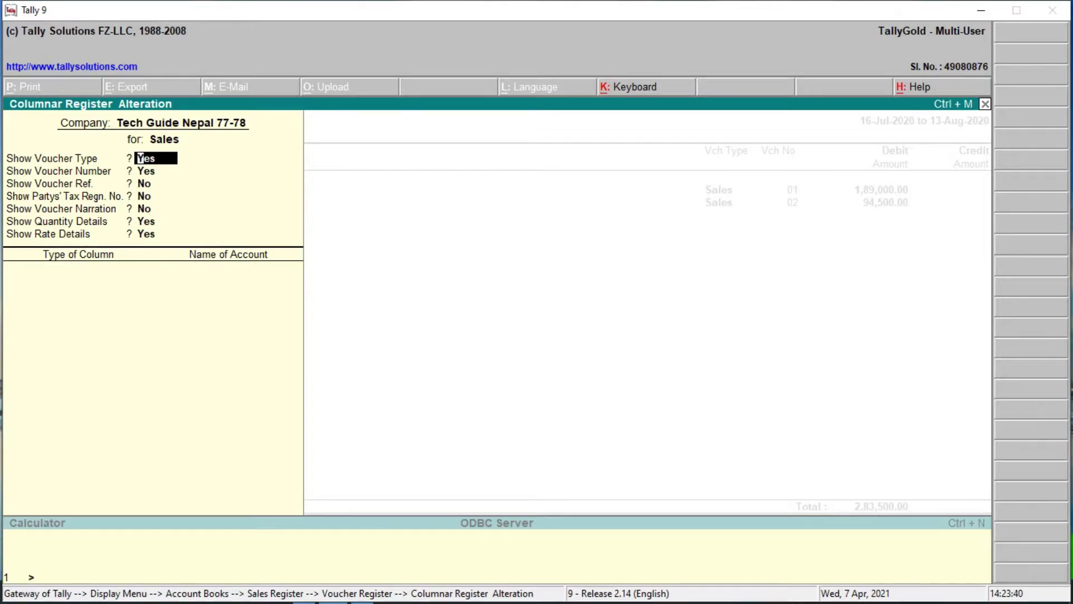
{"action": "key", "text": "Return"}
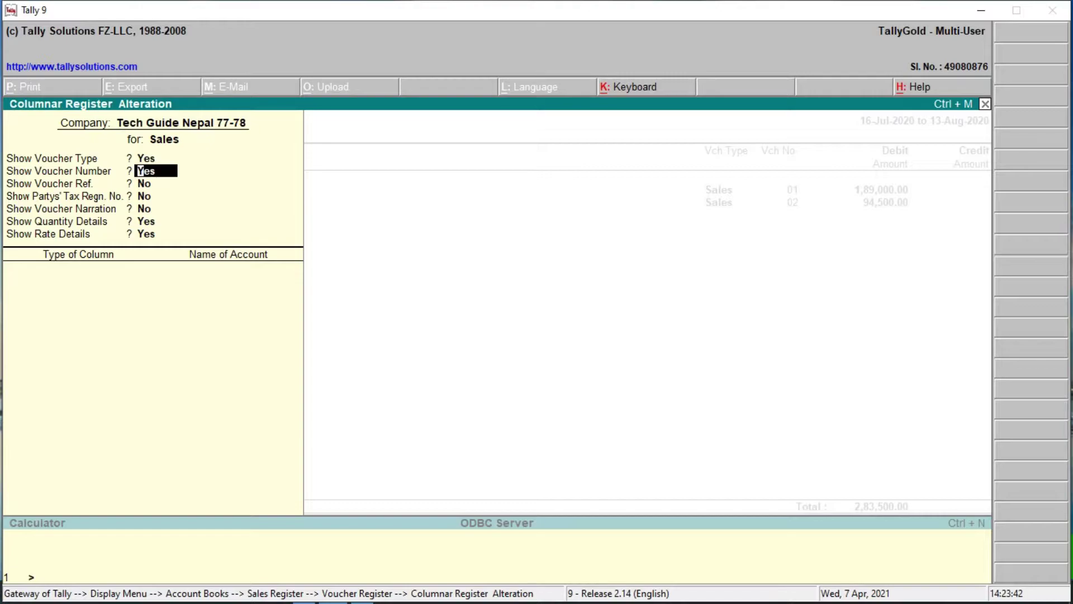
{"action": "key", "text": "Return"}
{"action": "type", "text": "y"}
{"action": "key", "text": "Return"}
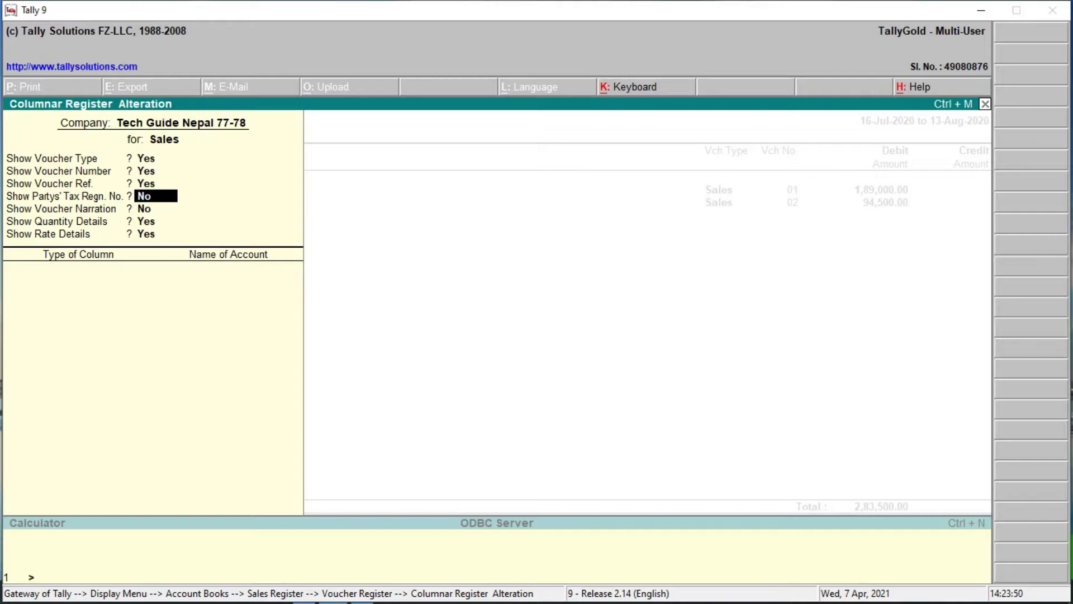
{"action": "key", "text": "Return"}
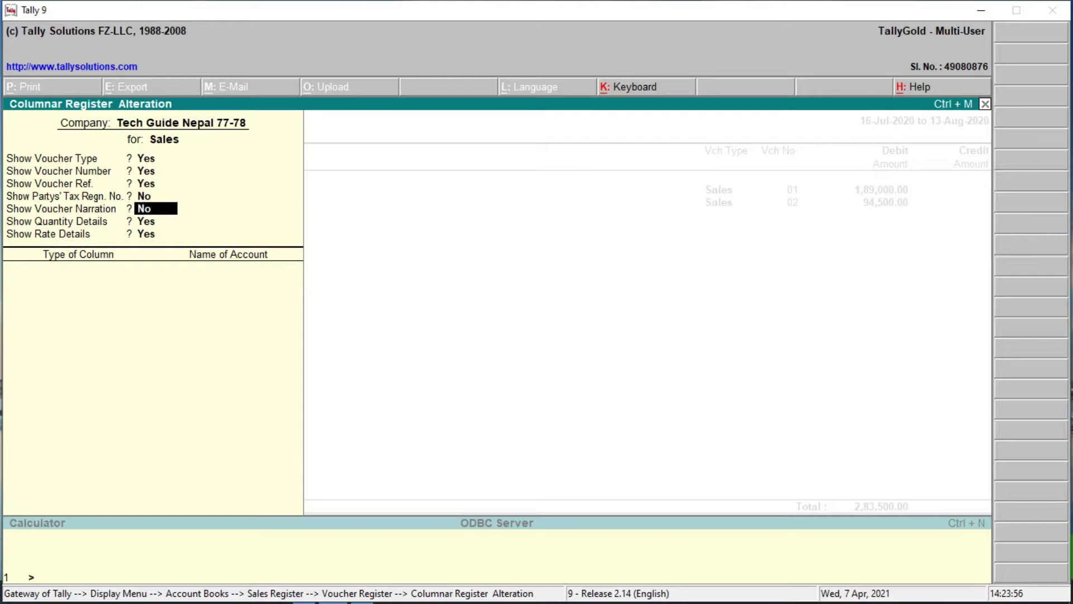
{"action": "key", "text": "Return"}
{"action": "key", "text": "Return"}
{"action": "key", "text": "Return"}
{"action": "key", "text": "Return"}
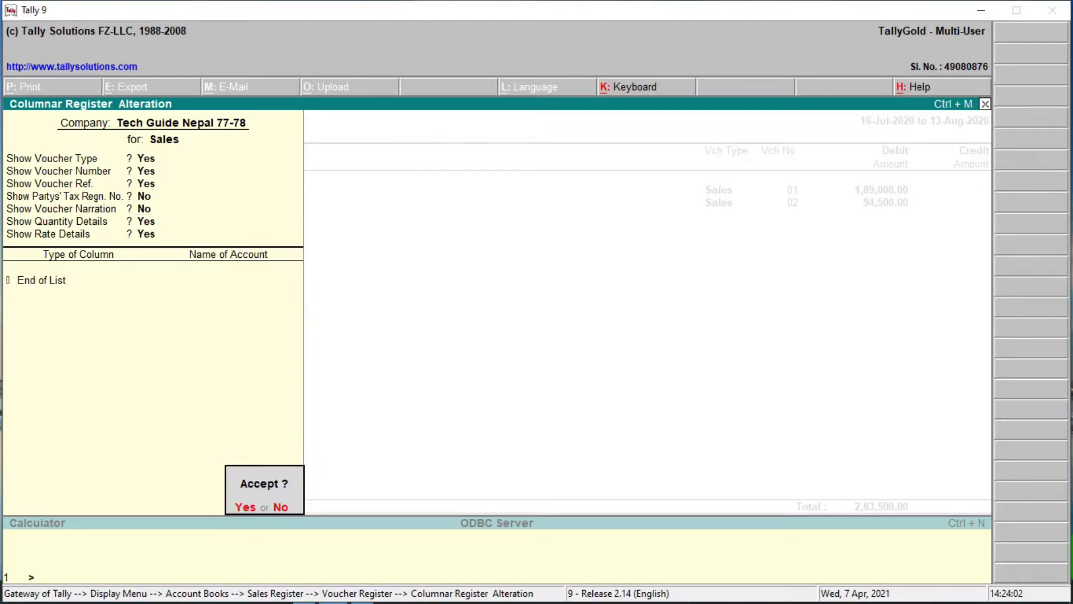
{"action": "key", "text": "Return"}
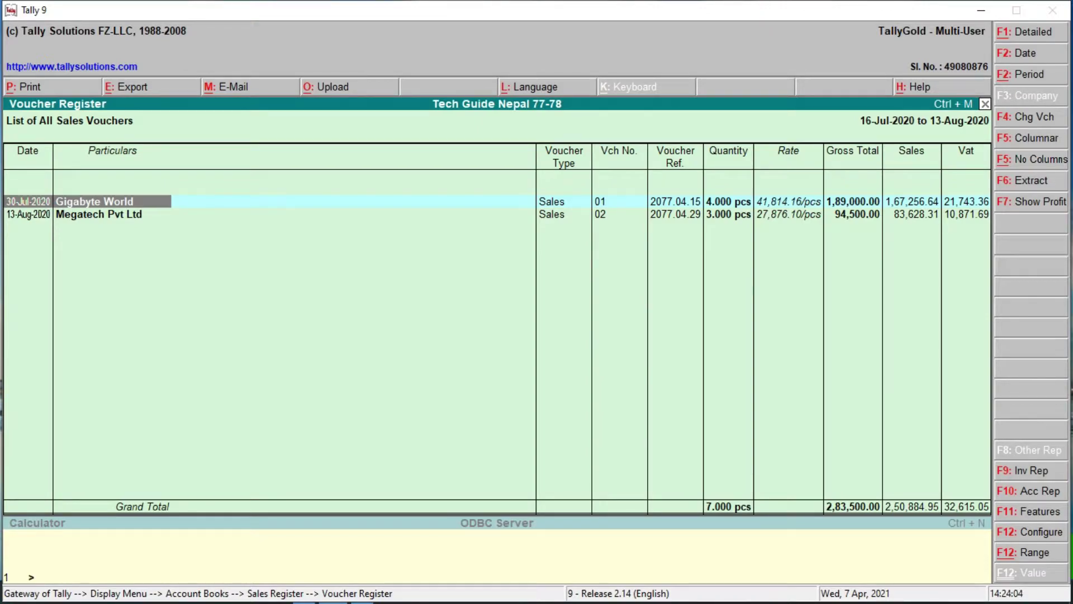
- Look across the first sales voucher's columns, from voucher type through quantity and sales amount to Vat
{"action": "key", "text": "Right"}
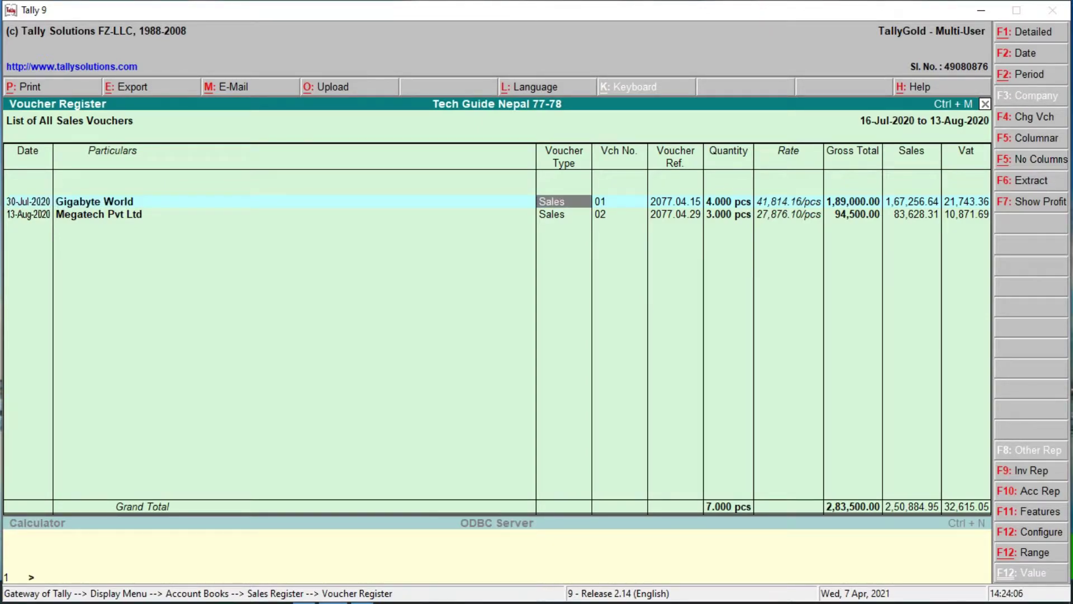
{"action": "key", "text": "Right"}
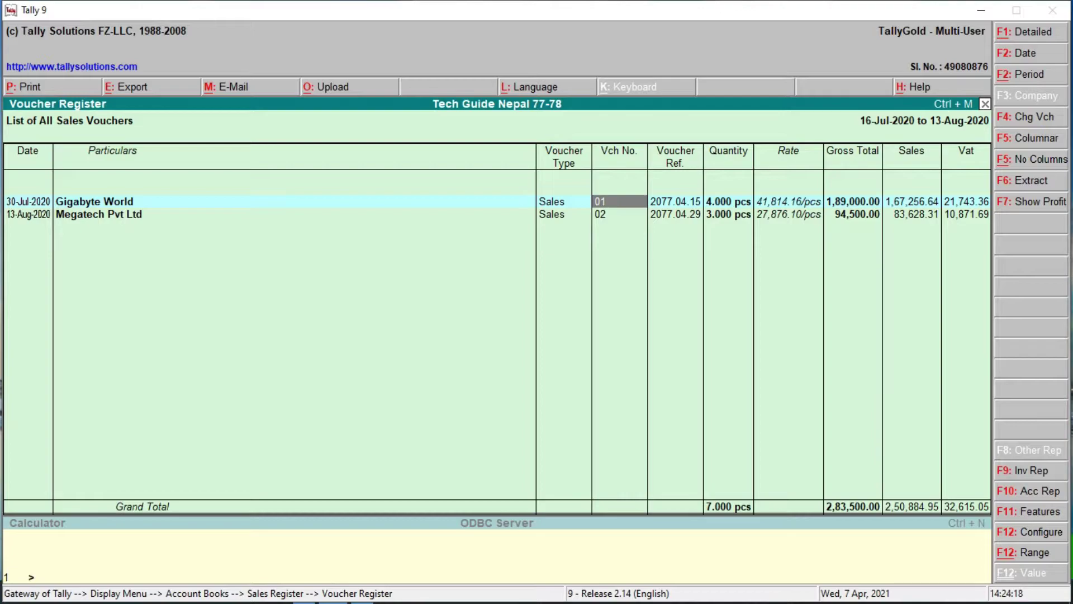
{"action": "key", "text": "Right"}
{"action": "key", "text": "Right"}
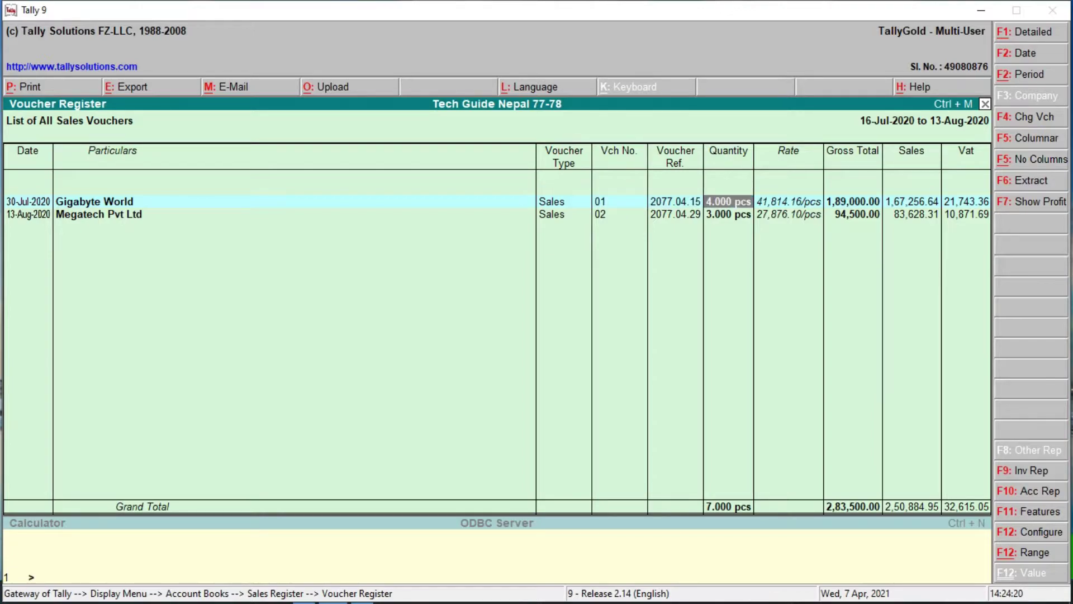
{"action": "key", "text": "Right"}
{"action": "key", "text": "Right"}
{"action": "key", "text": "Right"}
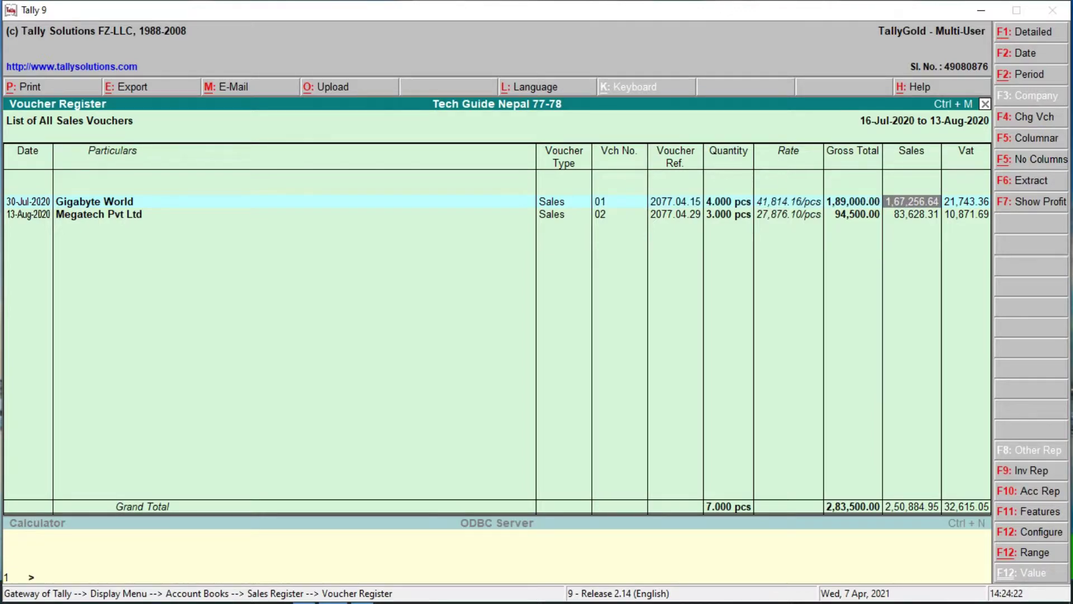
{"action": "key", "text": "Right"}
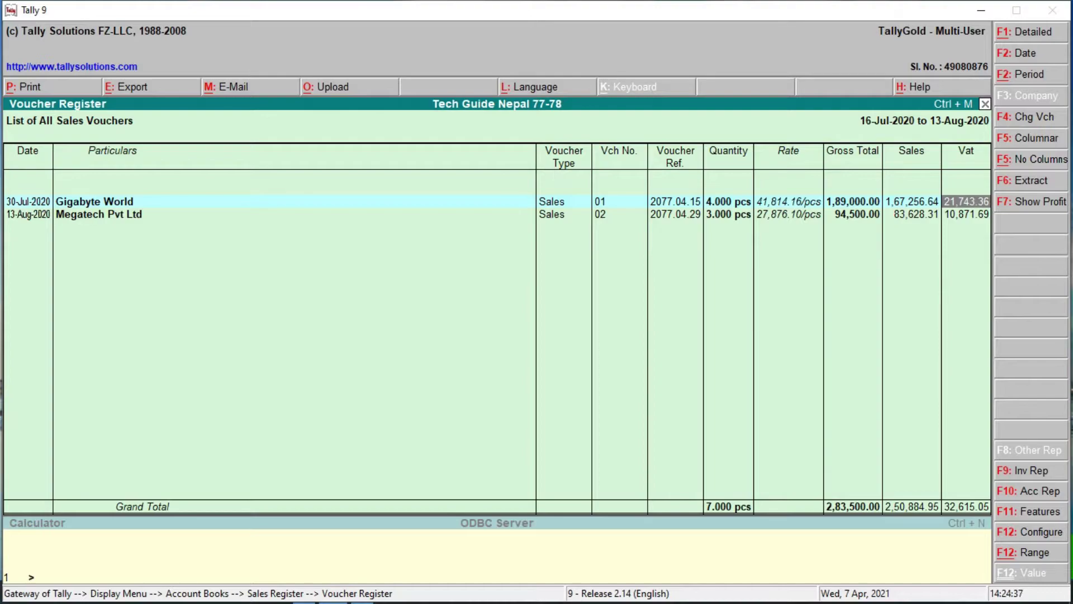
- Switch to the Windows Calculator, compute 250884.95 × 0.13 to check the sales VAT, and close it
{"action": "key", "text": "super"}
{"action": "type", "text": "calc"}
{"action": "key", "text": "Return"}
{"action": "type", "text": "2"}
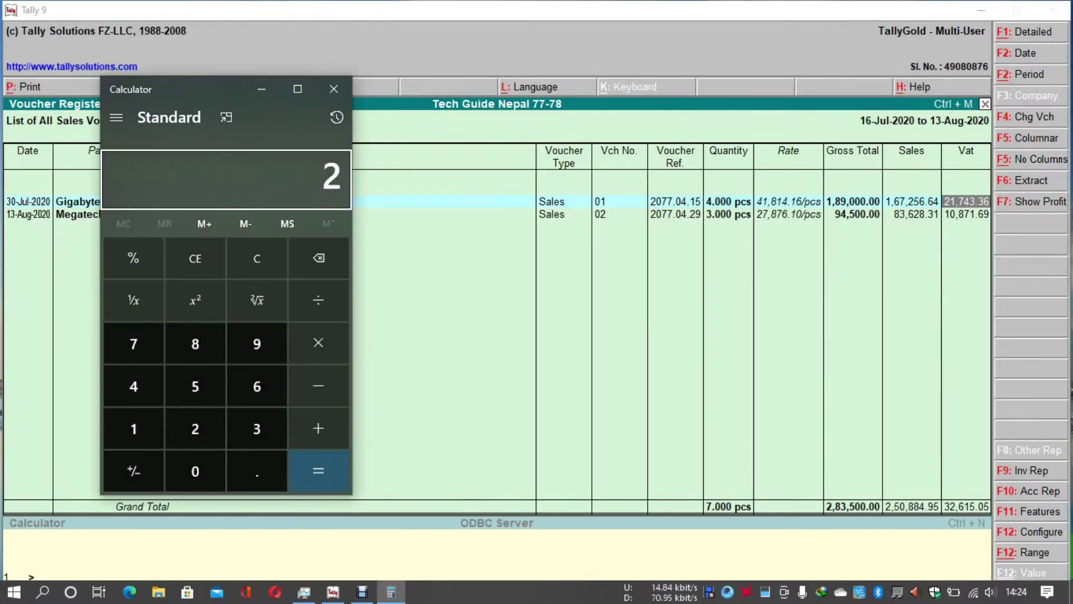
{"action": "type", "text": "50884.95*0.13"}
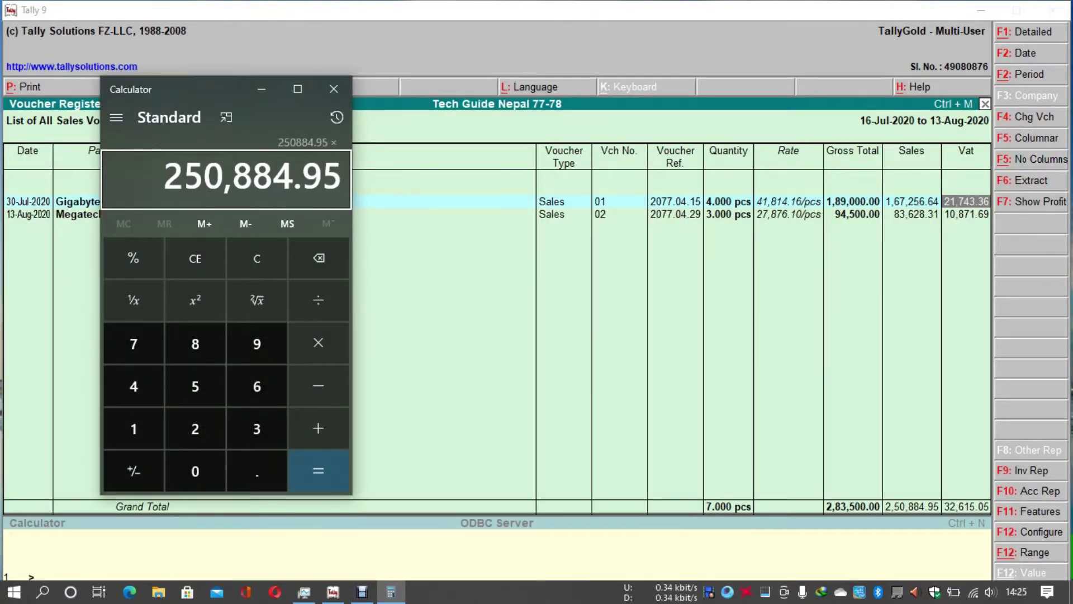
{"action": "key", "text": "Return"}
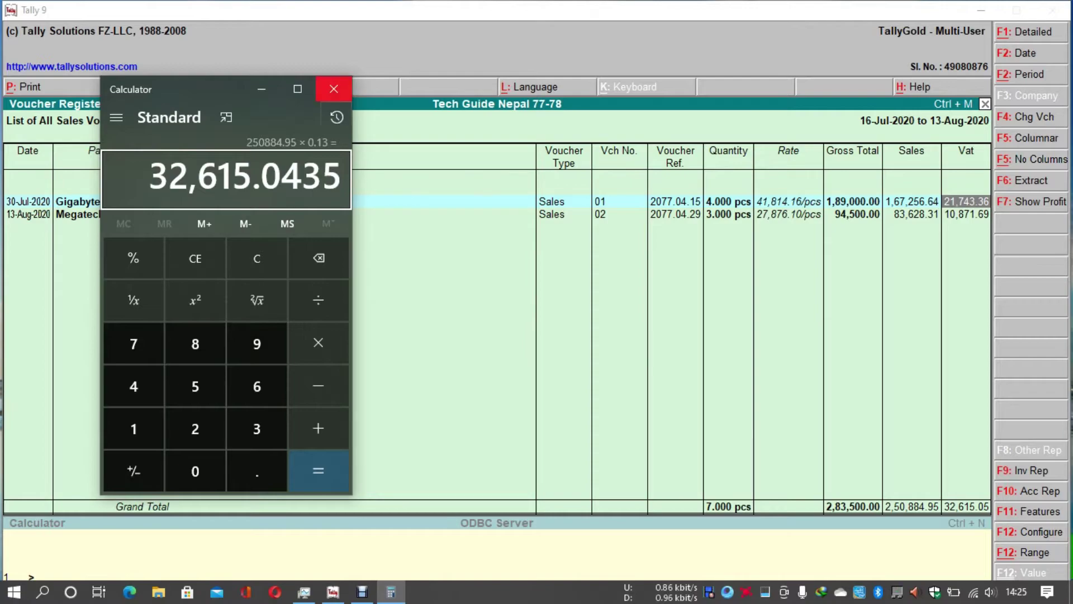
{"action": "left_click", "coordinate": [334, 89]}
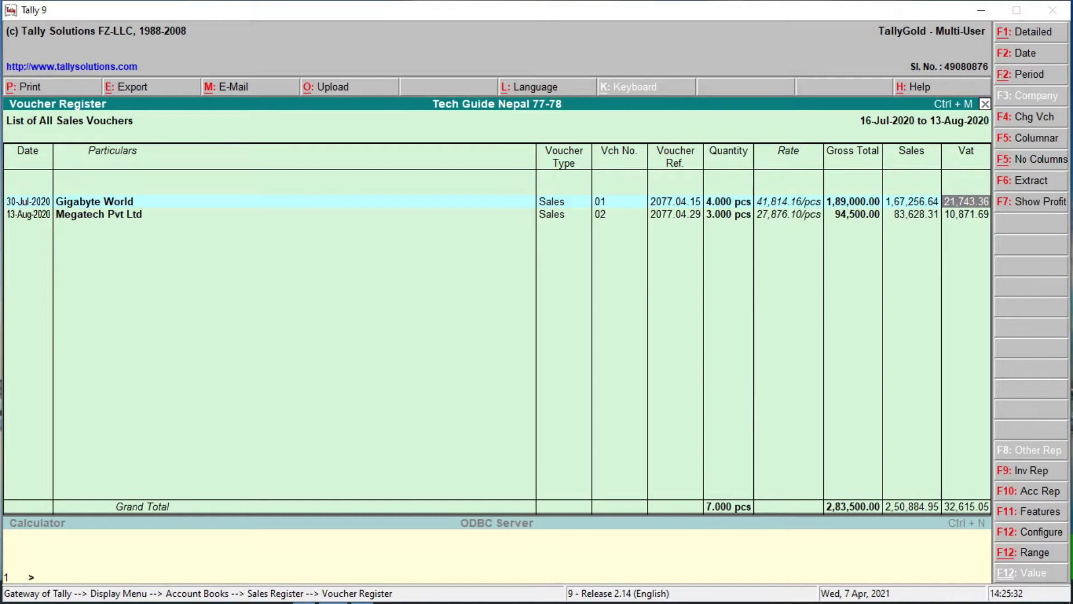
- Leave the columnar sales register and open the Purchase Register from the account books
{"action": "key", "text": "Escape"}
{"action": "key", "text": "Escape"}
{"action": "key", "text": "Down"}
{"action": "key", "text": "Down"}
{"action": "key", "text": "Down"}
{"action": "key", "text": "Down"}
{"action": "key", "text": "Down"}
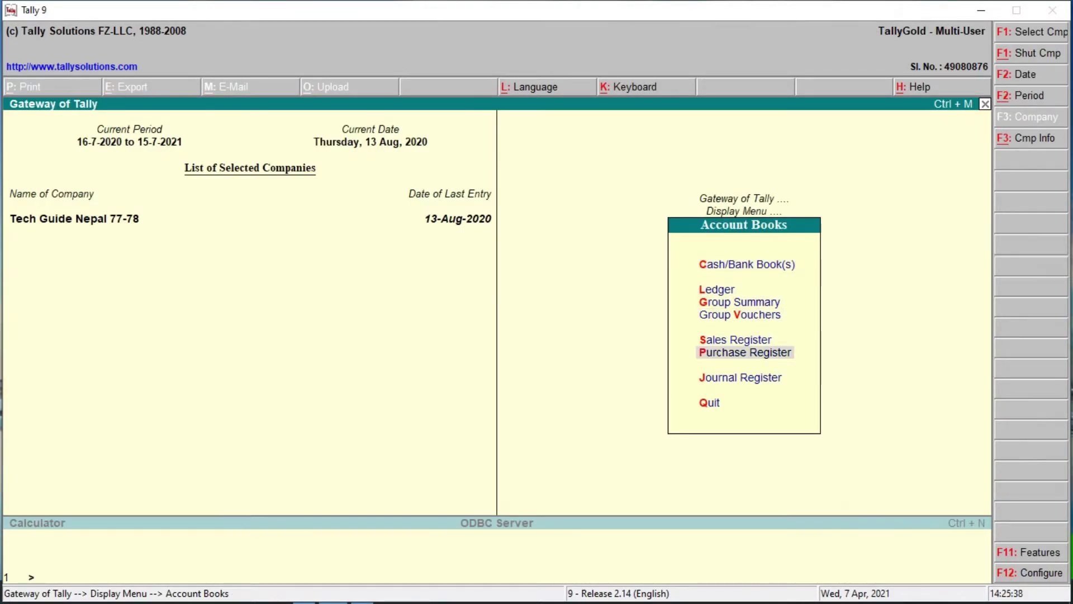
{"action": "key", "text": "Return"}
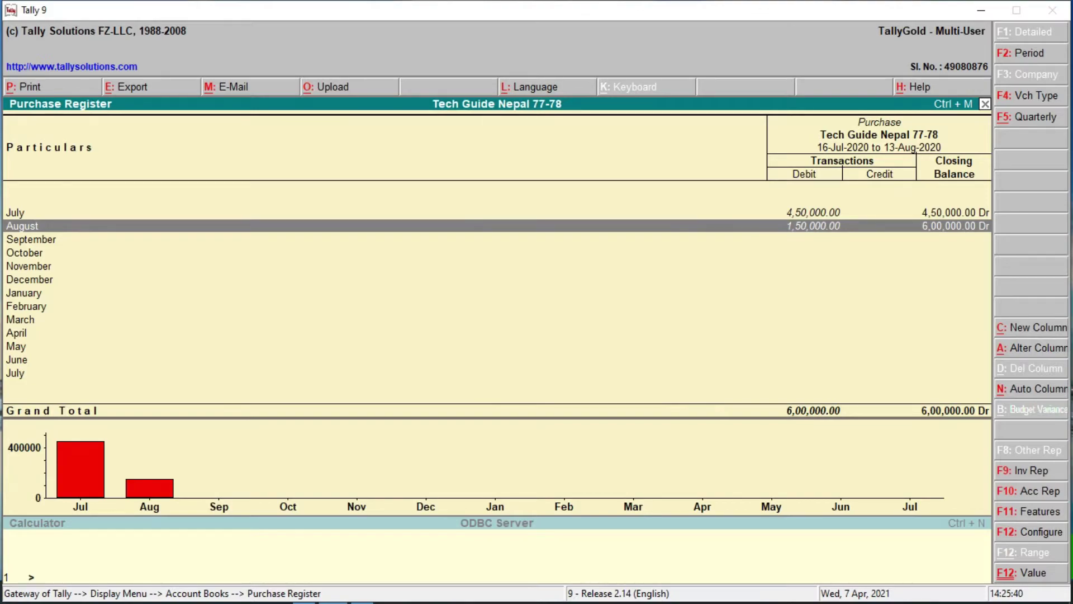
- Open the August purchase vouchers and set the period from 16-7-2020 to 13-8-2020
{"action": "key", "text": "Return"}
{"action": "key", "text": "F2"}
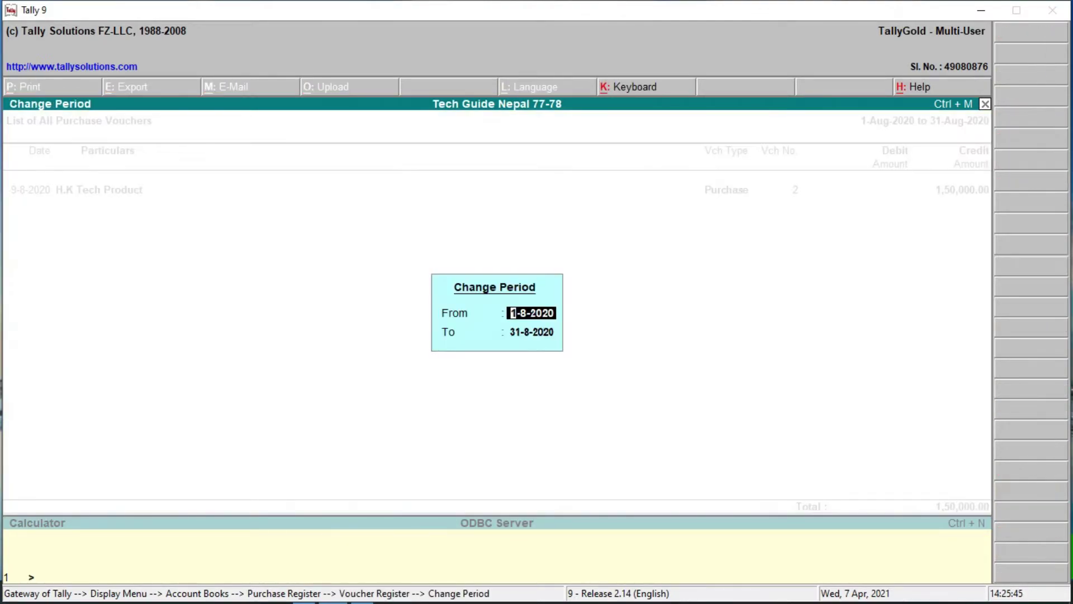
{"action": "key", "text": "Escape"}
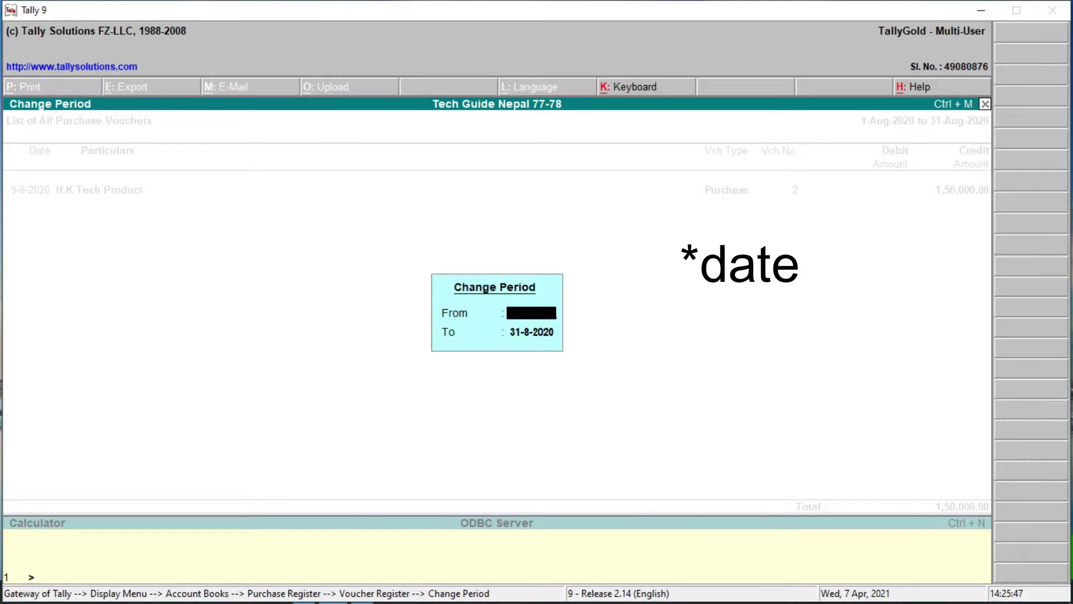
{"action": "key", "text": "Return"}
{"action": "key", "text": "space"}
{"action": "key", "text": "Return"}
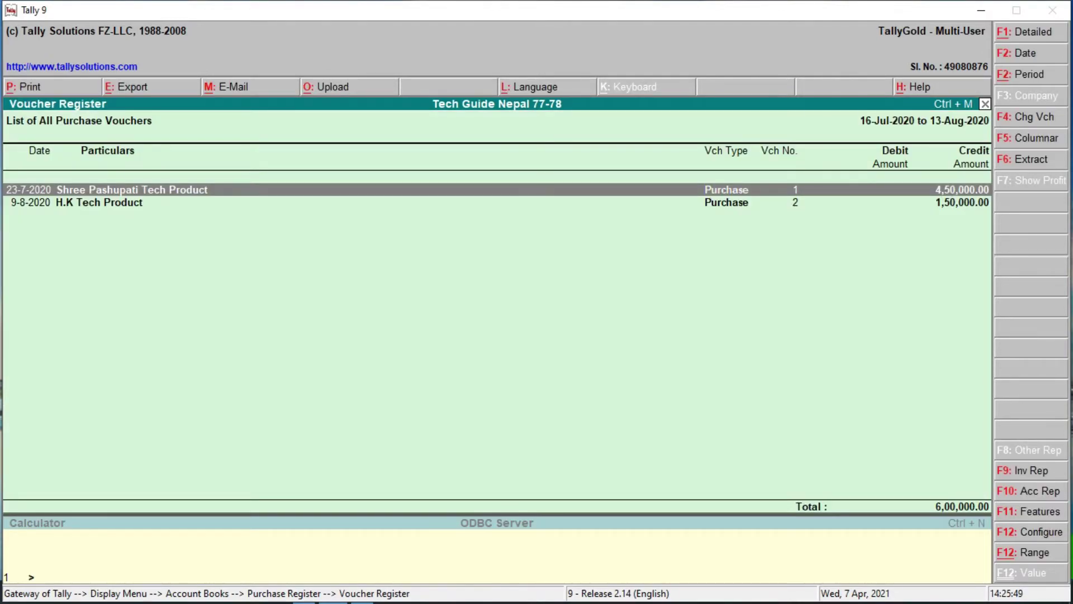
- Turn the purchase voucher list into a columnar register with Show Voucher Narration set to Yes, keeping the other column options
{"action": "key", "text": "F5"}
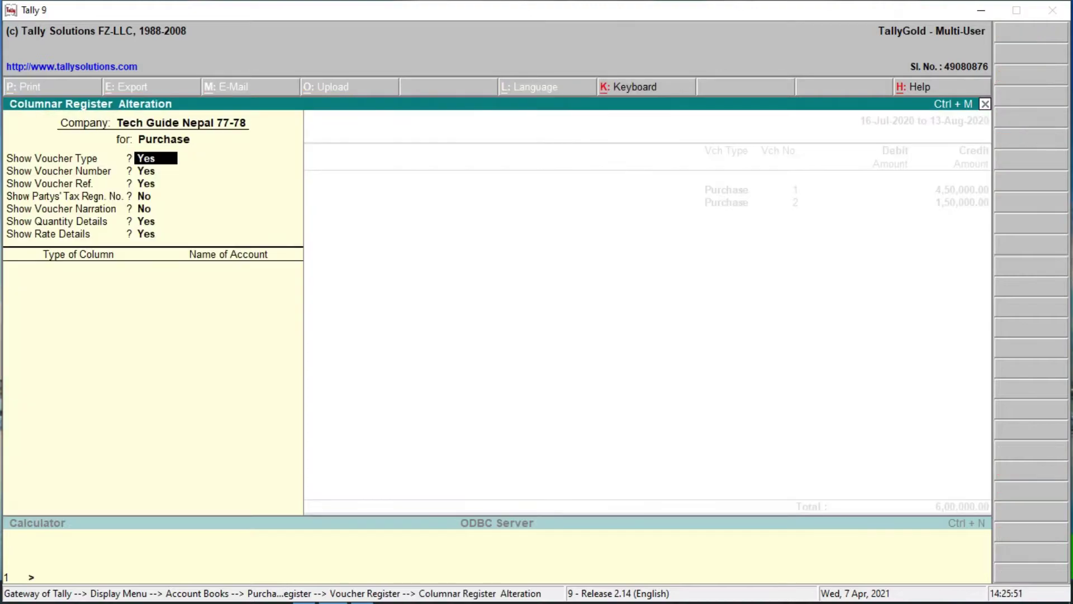
{"action": "key", "text": "Return"}
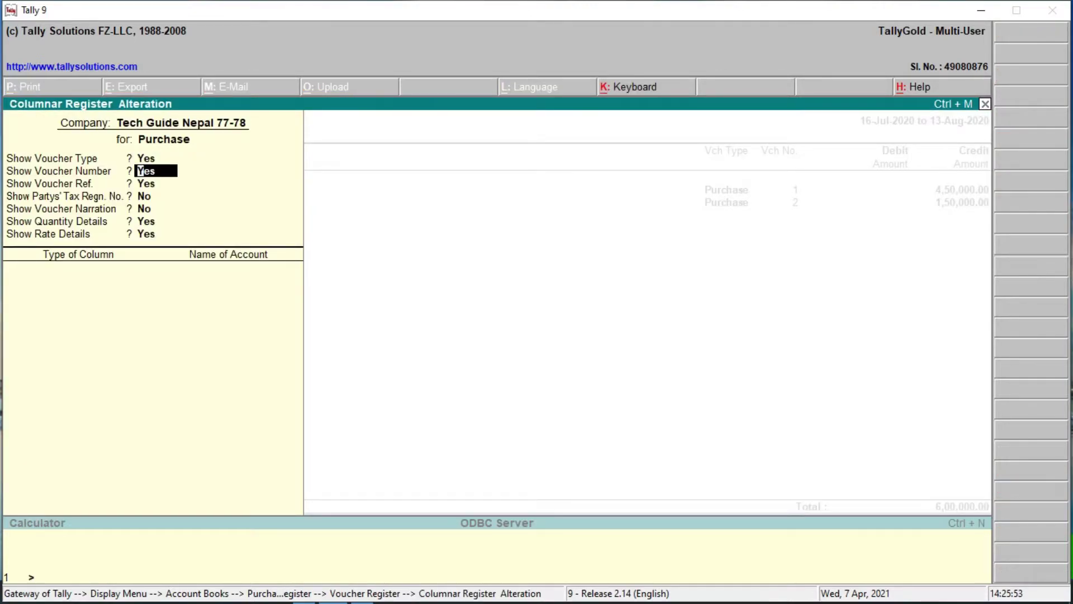
{"action": "key", "text": "Return"}
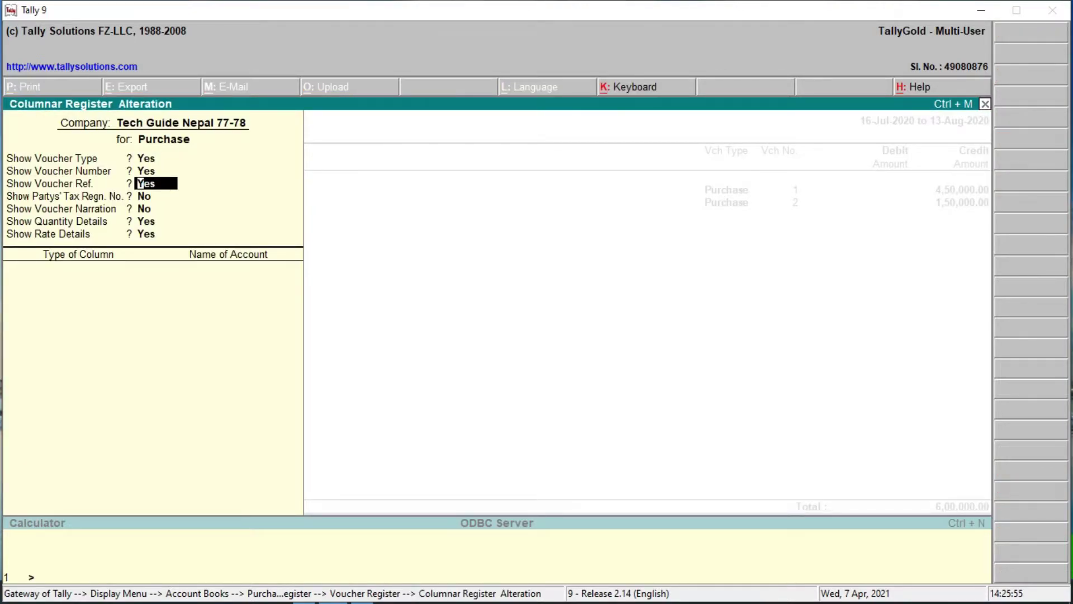
{"action": "key", "text": "Return"}
{"action": "key", "text": "Return"}
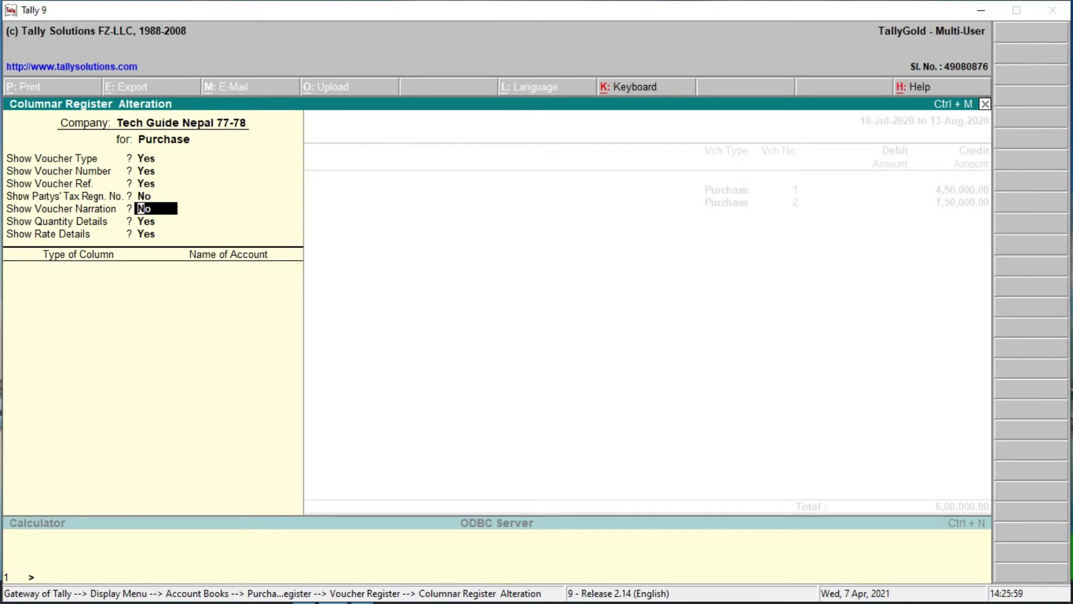
{"action": "type", "text": "y"}
{"action": "key", "text": "Return"}
{"action": "key", "text": "Return"}
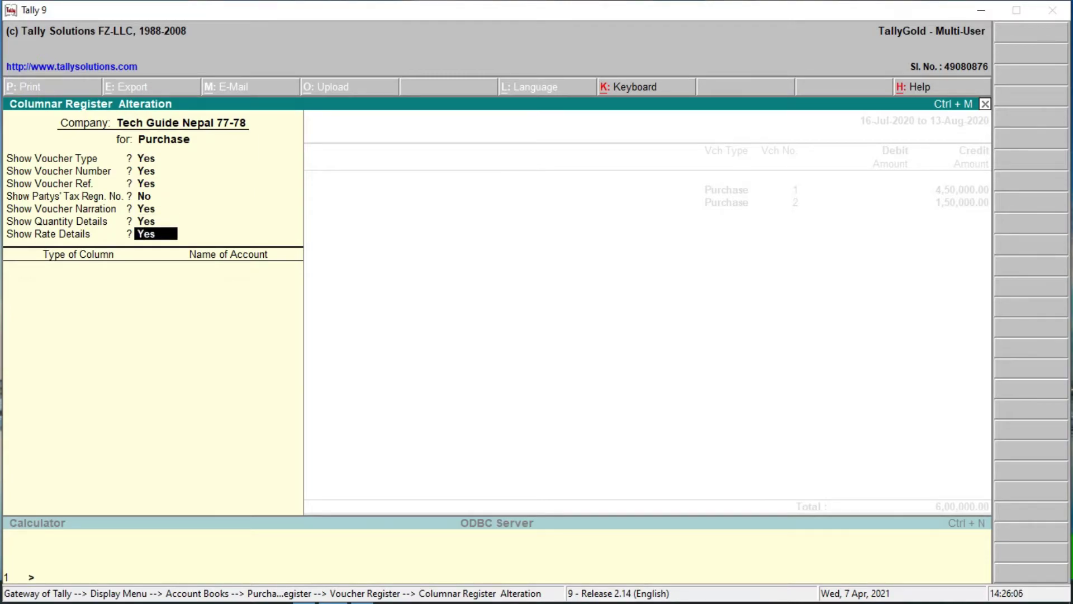
{"action": "key", "text": "Return"}
{"action": "key", "text": "Return"}
{"action": "key", "text": "Return"}
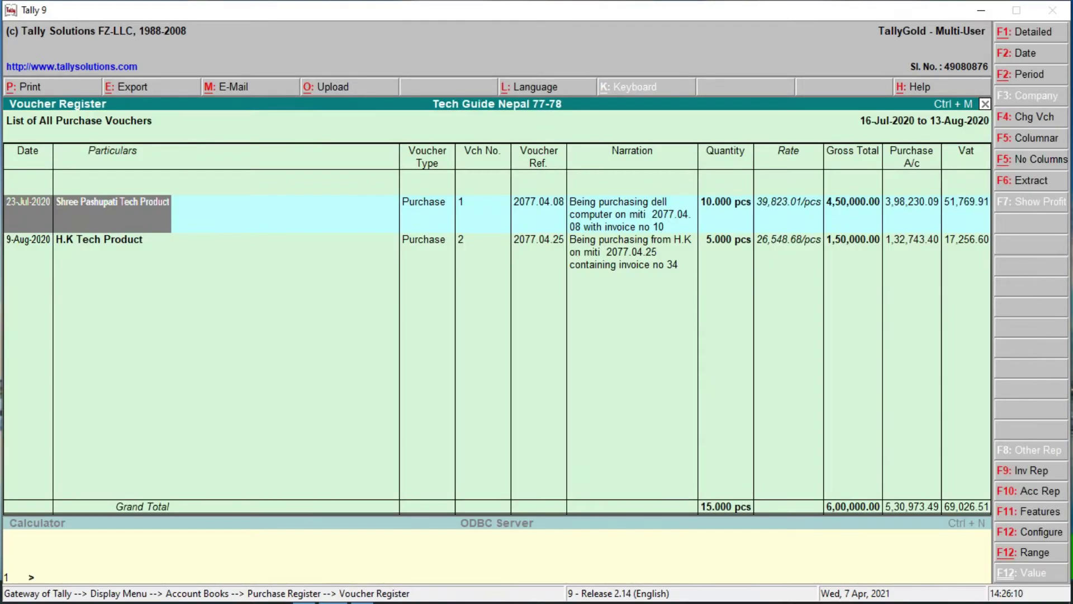
- Look across the first purchase voucher's columns, from voucher type through narration and quantity to gross total
{"action": "key", "text": "Right"}
{"action": "key", "text": "Right"}
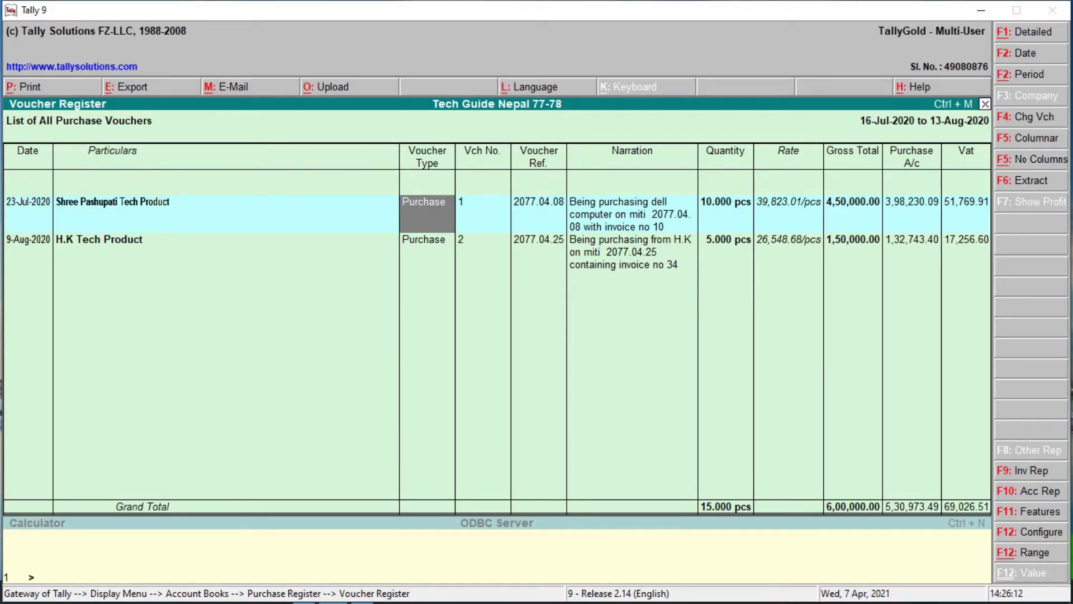
{"action": "key", "text": "Right"}
{"action": "key", "text": "Right"}
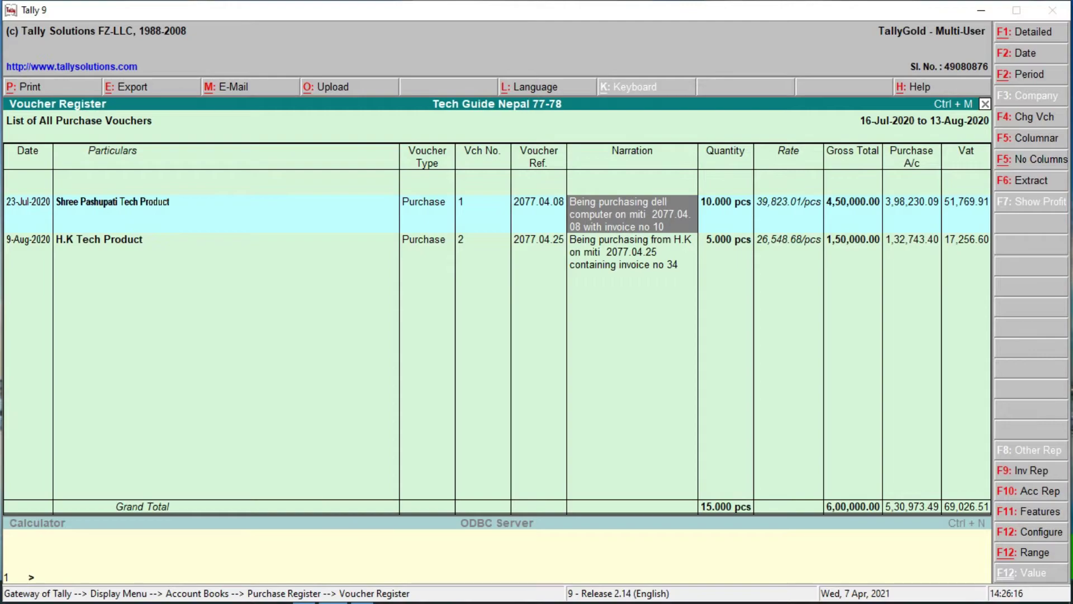
{"action": "key", "text": "Right"}
{"action": "key", "text": "Right"}
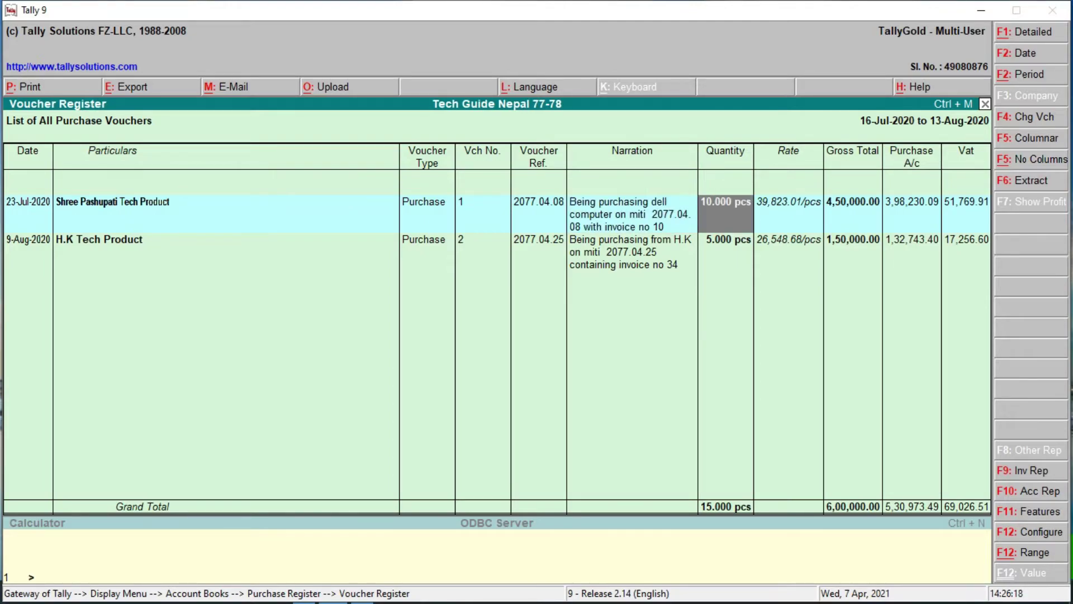
{"action": "key", "text": "Right"}
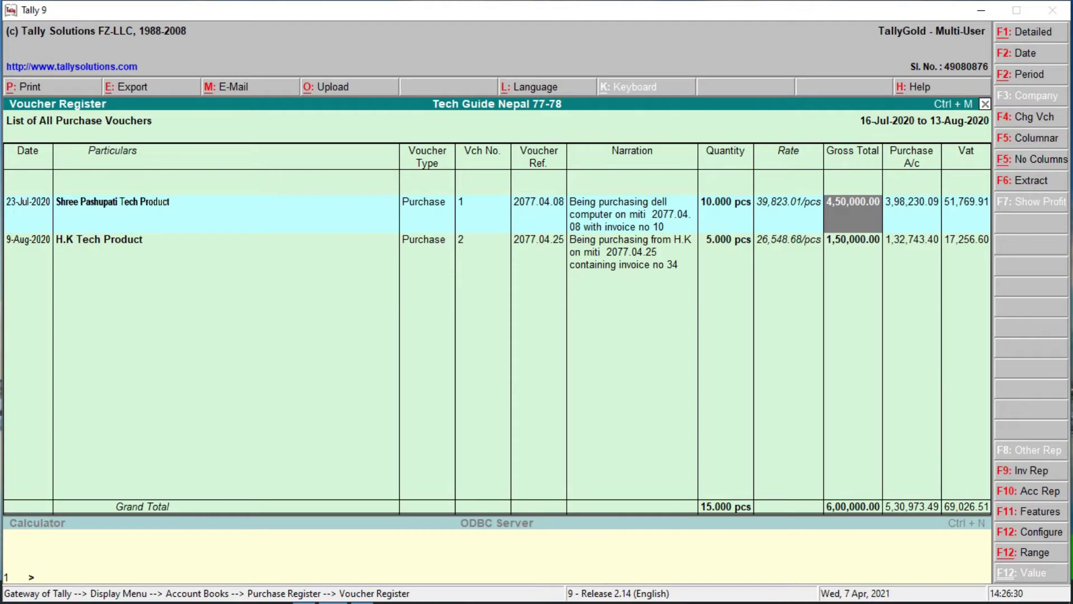
- Switch to the Windows Calculator and compute 530973.49 × 0.13 to check the purchase VAT
{"action": "key", "text": "super"}
{"action": "type", "text": "calcu"}
{"action": "key", "text": "Return"}
{"action": "type", "text": "530973.4"}
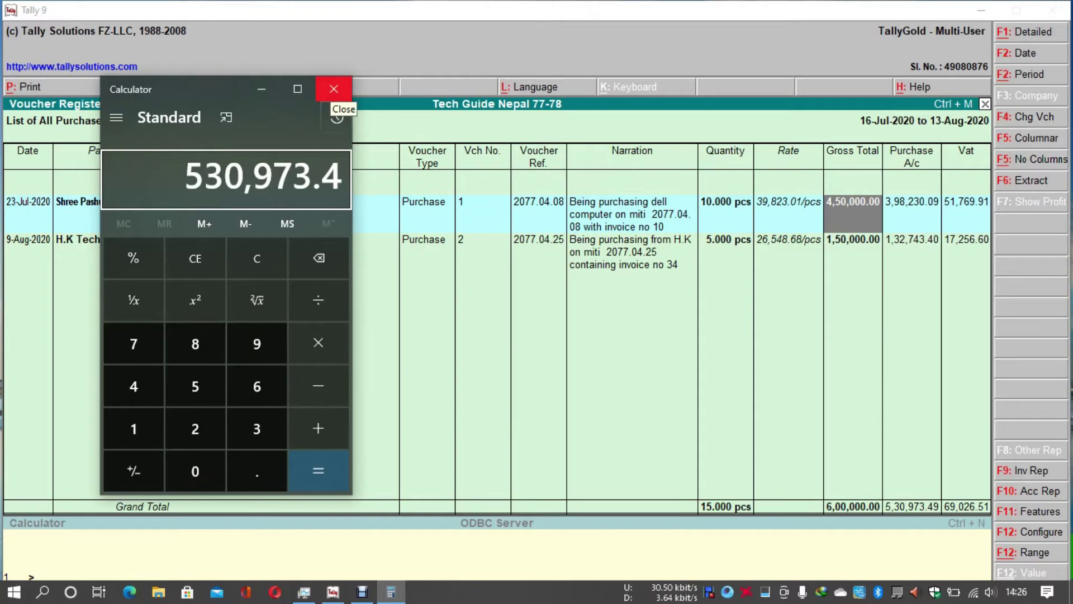
{"action": "type", "text": "9*0.13"}
{"action": "key", "text": "Return"}
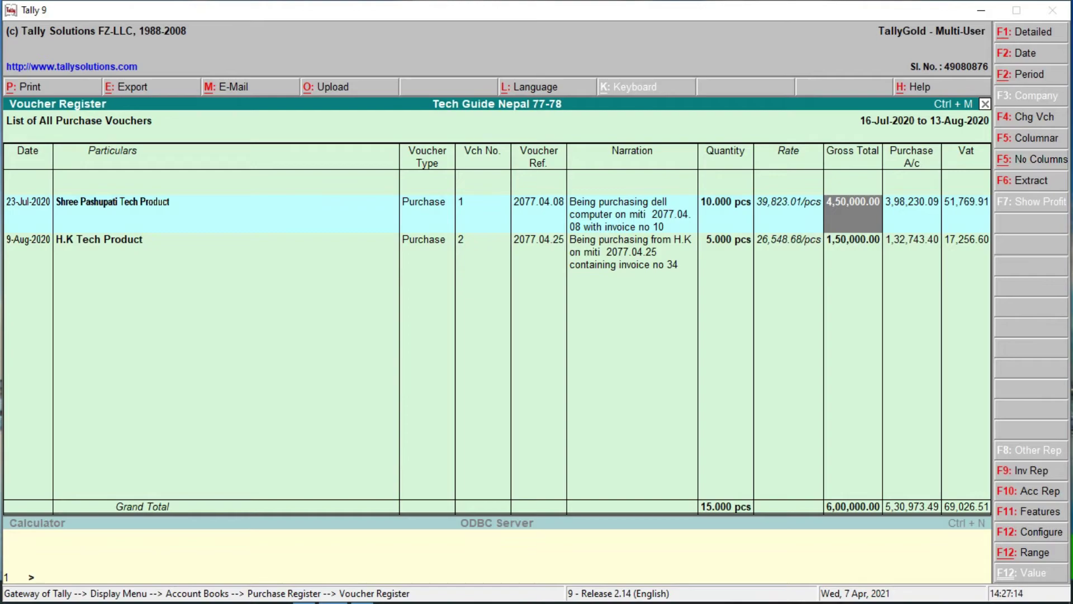
- Close the purchase register and open the list of ledgers in Account Books
{"action": "key", "text": "Escape"}
{"action": "key", "text": "Escape"}
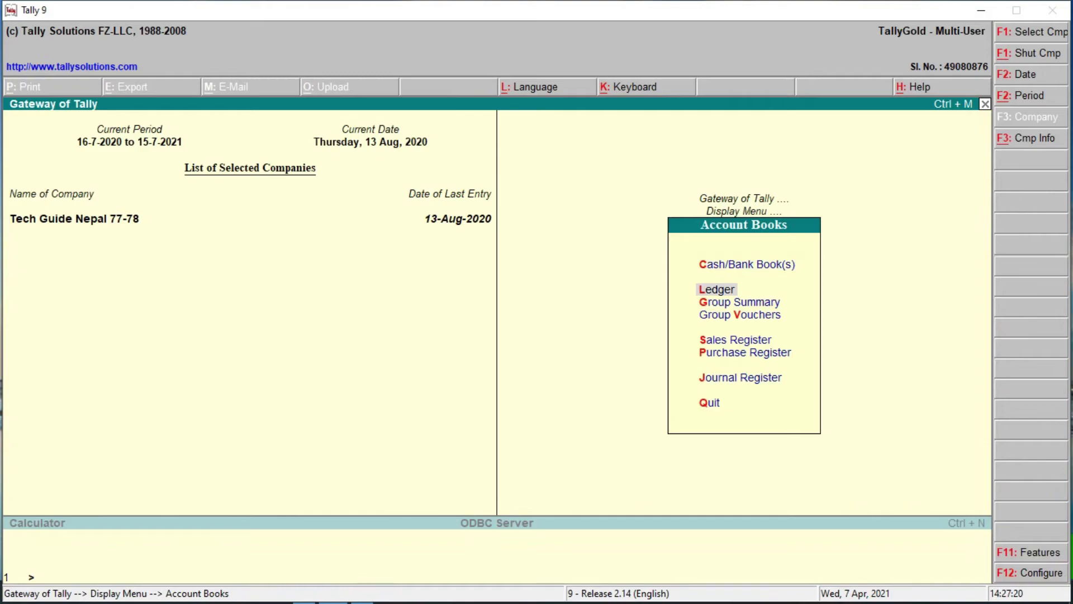
{"action": "key", "text": "Return"}
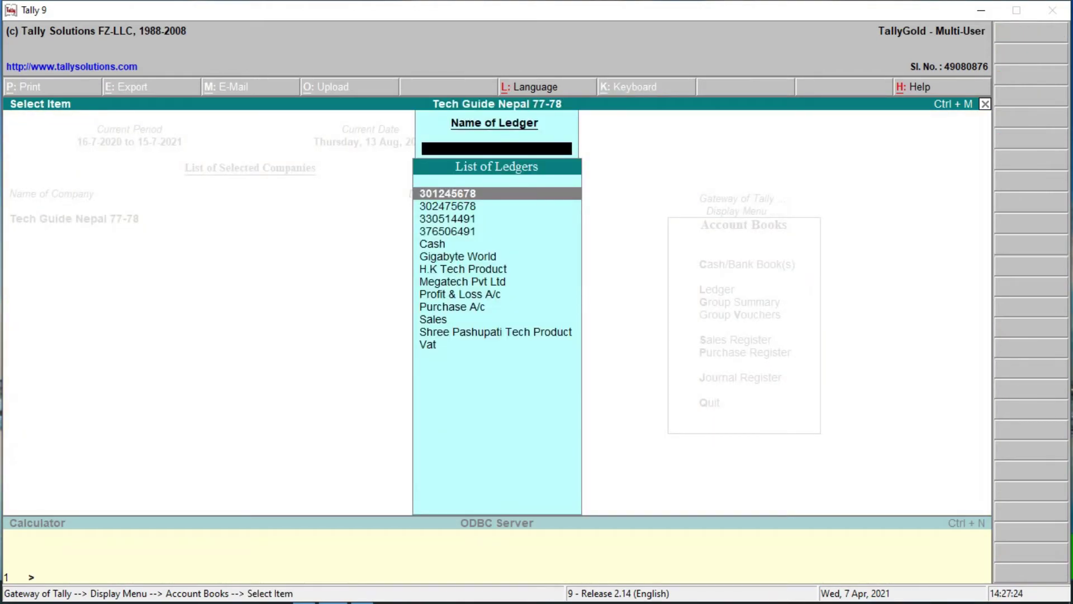
- Look through the list of ledgers down to the Vat entry
{"action": "key", "text": "Down"}
{"action": "key", "text": "Down"}
{"action": "key", "text": "Down"}
{"action": "key", "text": "Down"}
{"action": "key", "text": "Down"}
{"action": "key", "text": "Down"}
{"action": "key", "text": "Down"}
{"action": "key", "text": "Down"}
{"action": "key", "text": "Down"}
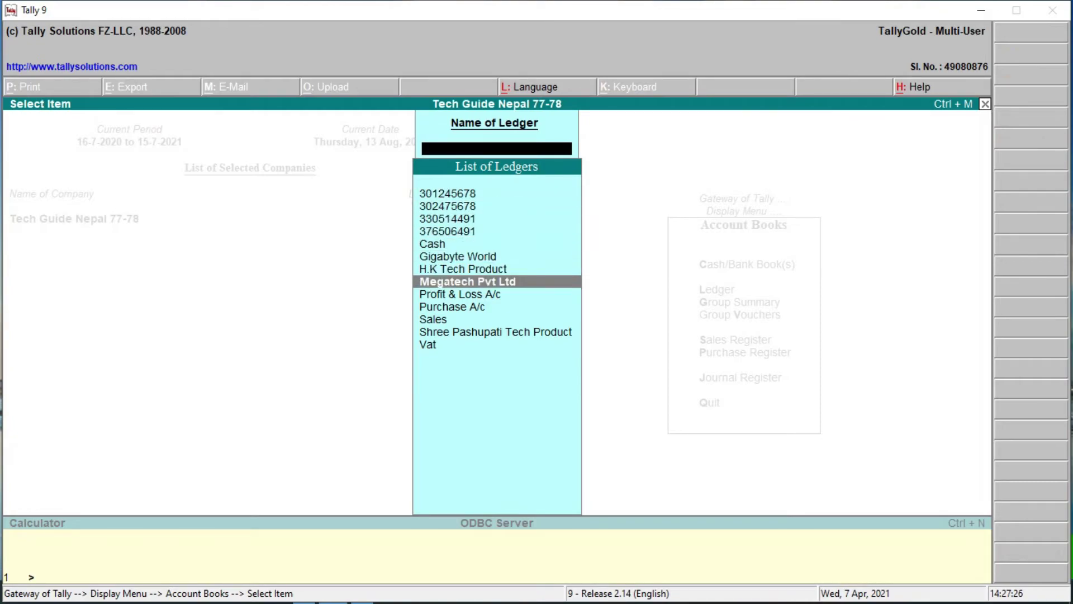
{"action": "key", "text": "Down"}
{"action": "key", "text": "Down"}
{"action": "key", "text": "Down"}
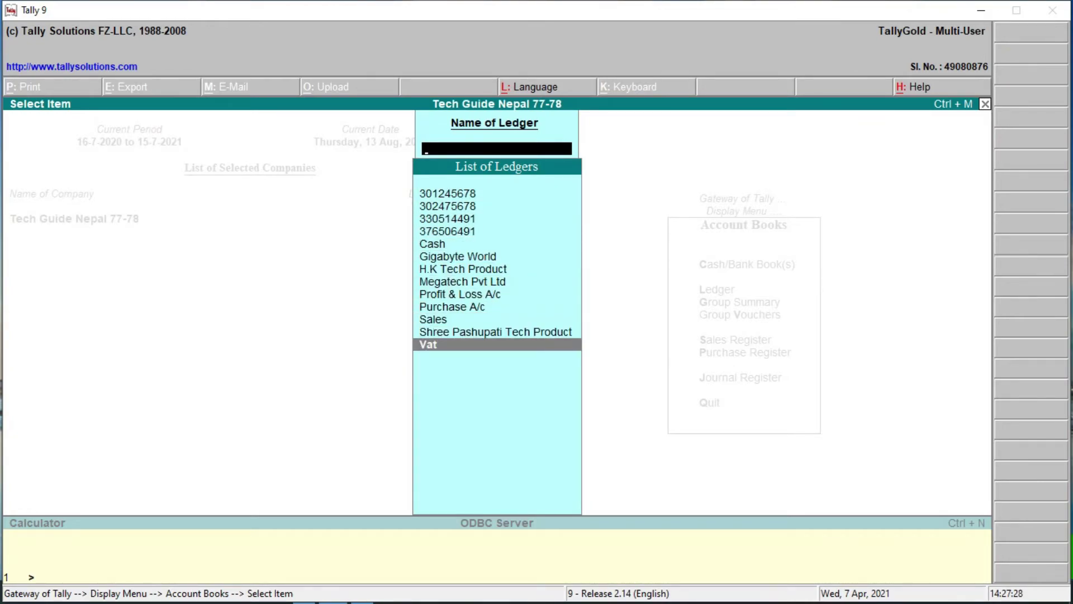
- Go back up the ledger list and open the ledger vouchers of Gigabyte World
{"action": "key", "text": "Up"}
{"action": "key", "text": "Up"}
{"action": "key", "text": "Up"}
{"action": "key", "text": "Up"}
{"action": "key", "text": "Up"}
{"action": "key", "text": "Up"}
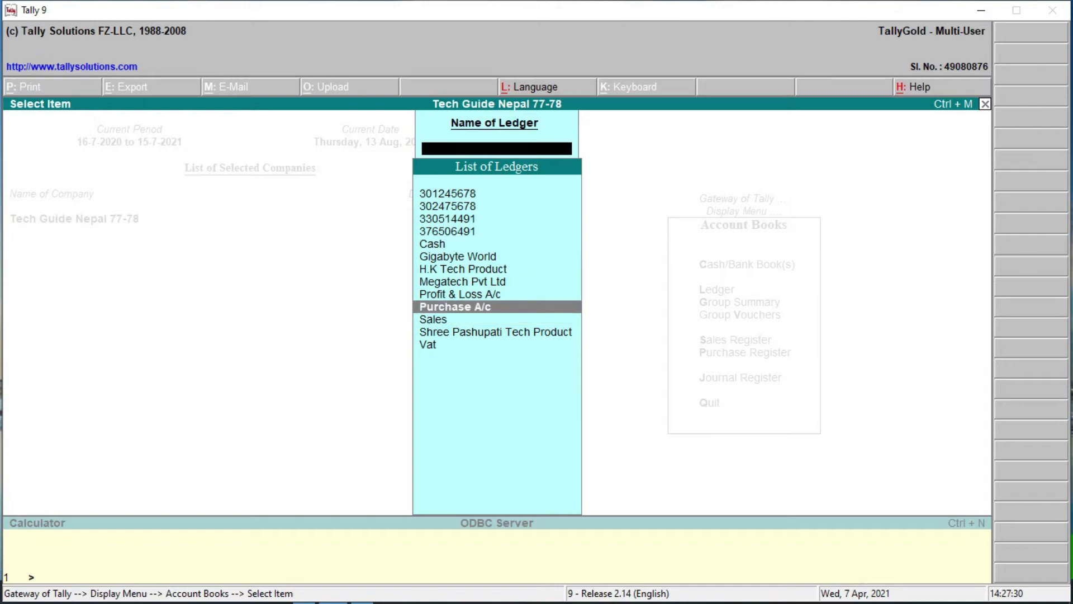
{"action": "key", "text": "Up"}
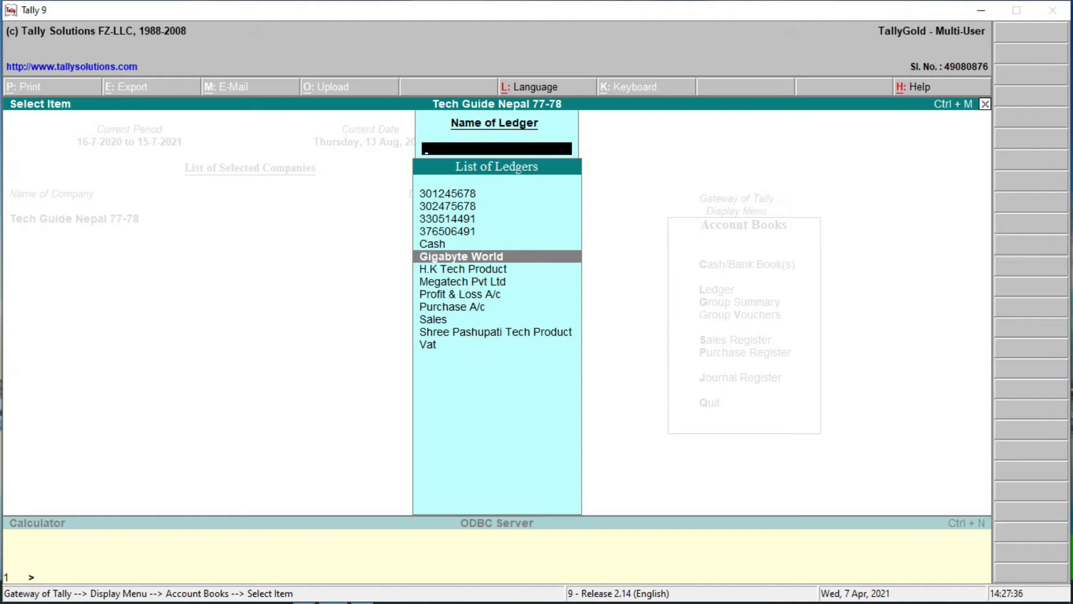
{"action": "key", "text": "Return"}
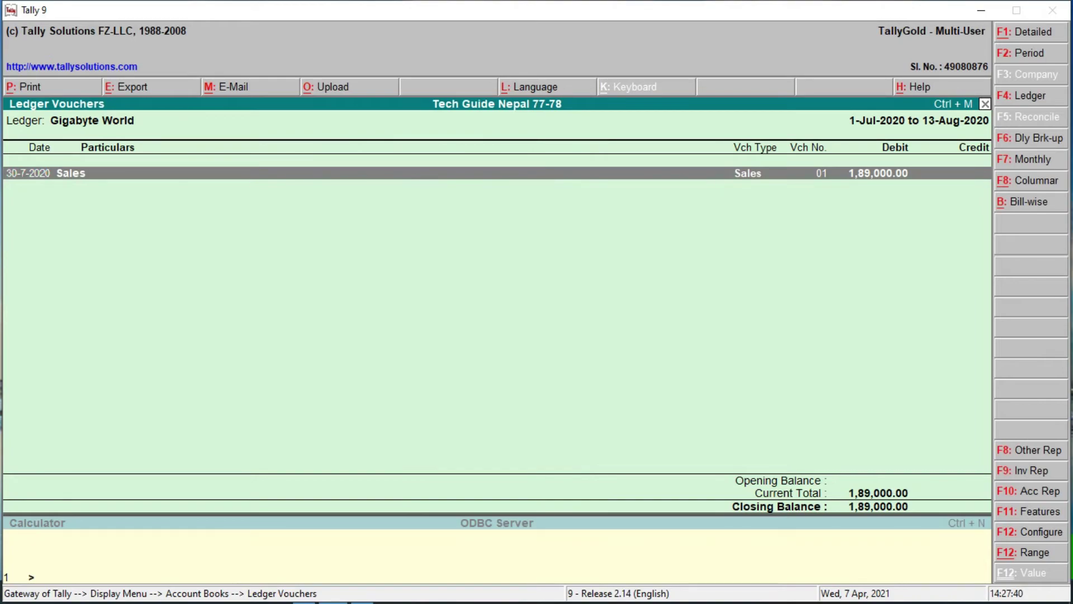
- Close the Gigabyte World ledger and open the Purchase A/c ledger vouchers instead
{"action": "key", "text": "Escape"}
{"action": "key", "text": "Down"}
{"action": "key", "text": "Down"}
{"action": "key", "text": "Down"}
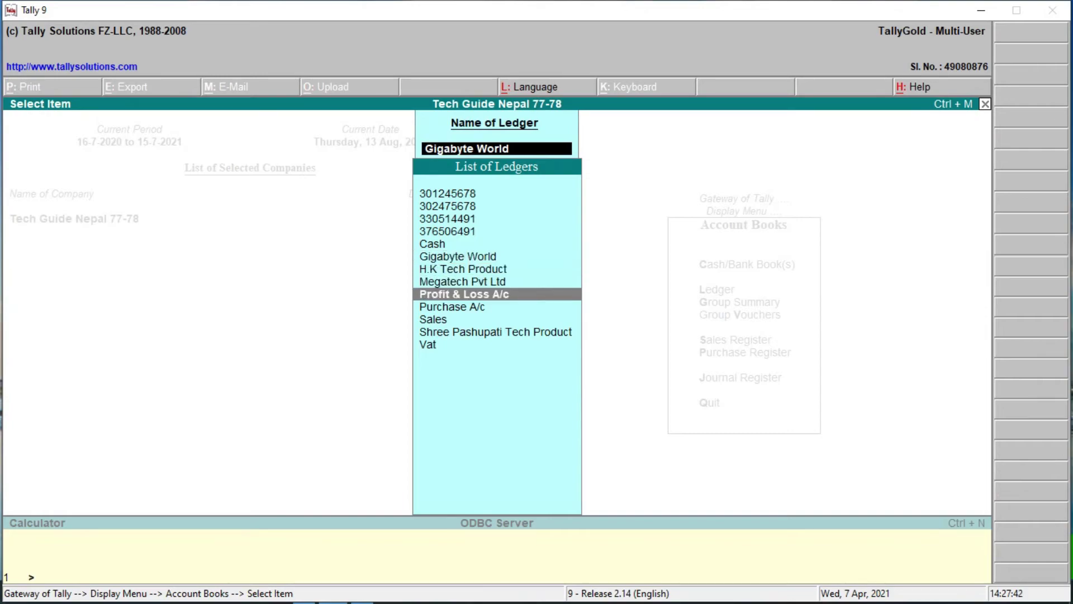
{"action": "key", "text": "Down"}
{"action": "key", "text": "Return"}
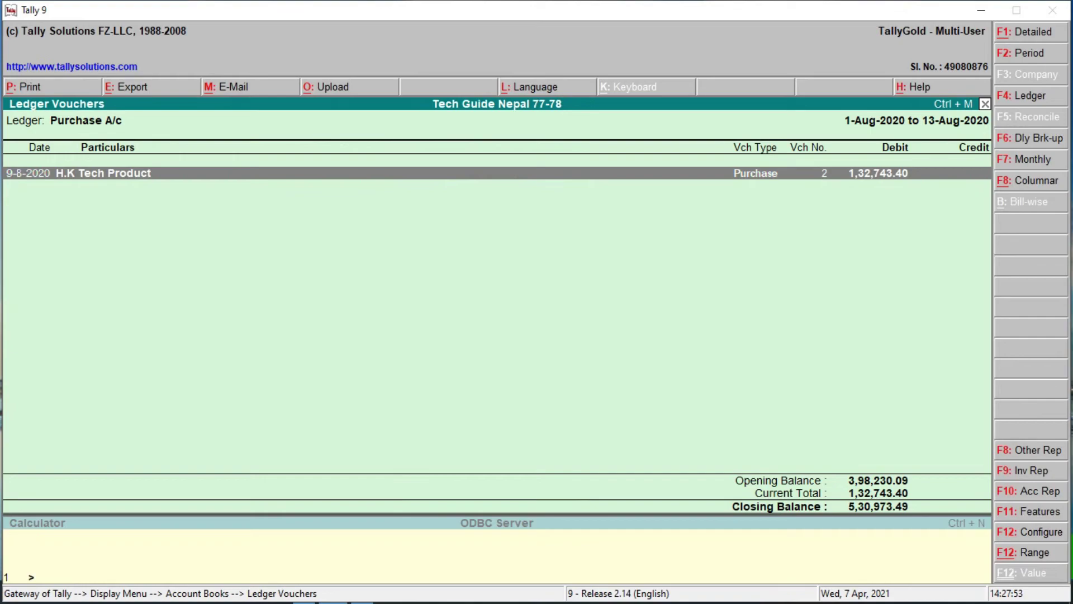
- Set the Purchase A/c ledger's period from 16-7-2020, keeping the end date of 13-8-2020
{"action": "key", "text": "alt+F2"}
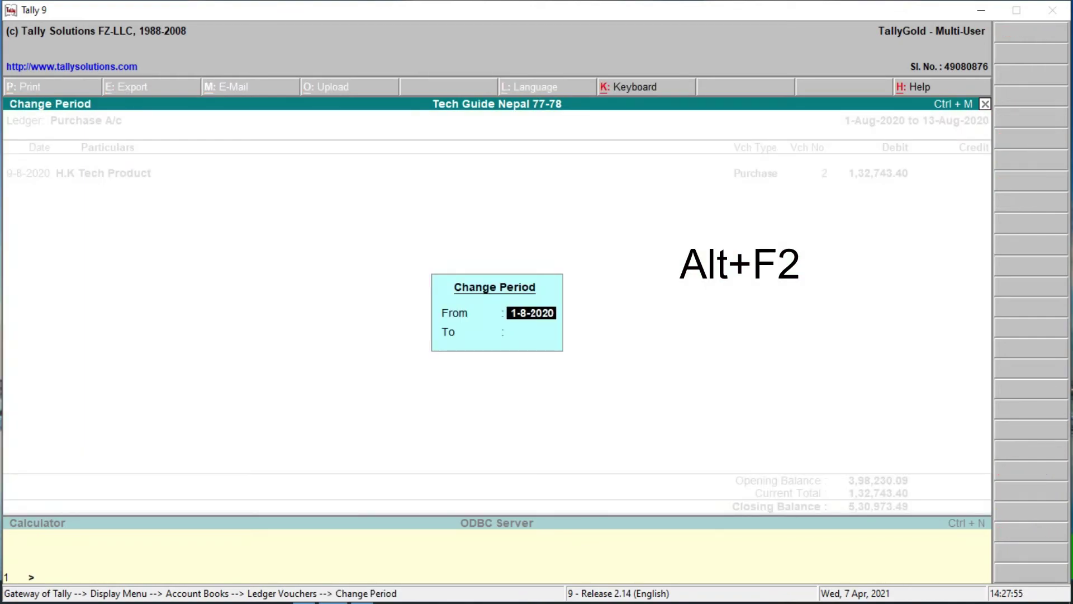
{"action": "type", "text": "16-7-2020"}
{"action": "key", "text": "Return"}
{"action": "key", "text": "Return"}
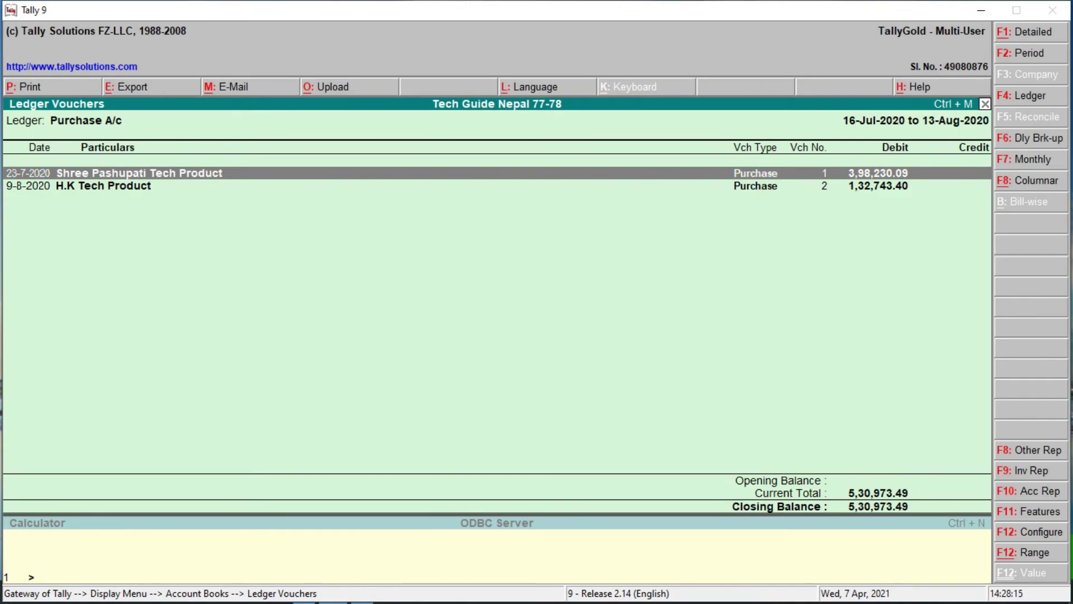
- Close the Purchase A/c ledger, open the Sales ledger vouchers and accept the dates offered for changing the period
{"action": "key", "text": "Escape"}
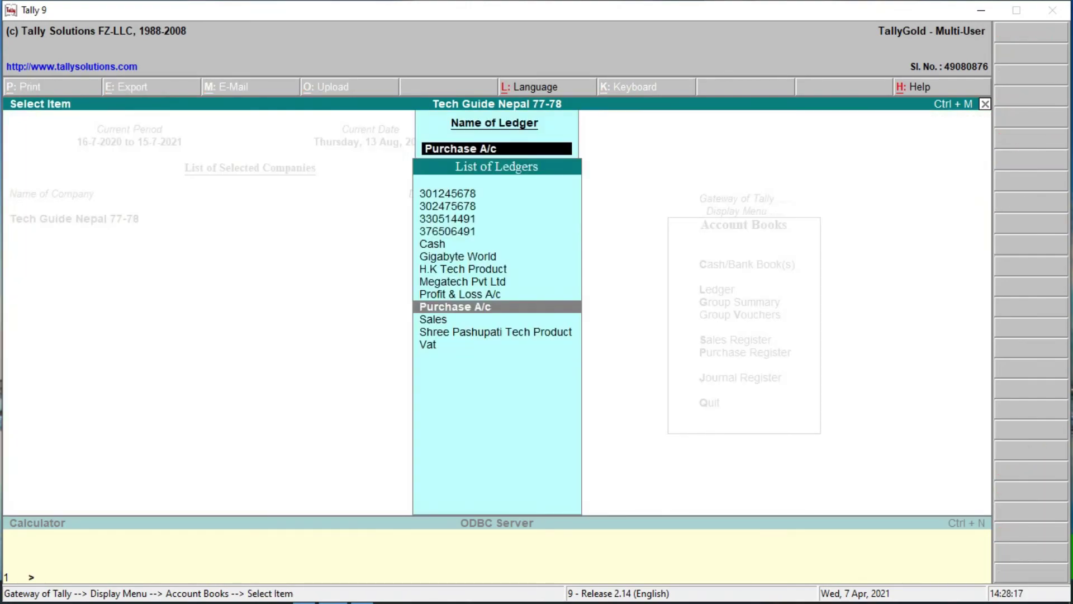
{"action": "key", "text": "Down"}
{"action": "key", "text": "Return"}
{"action": "key", "text": "alt+F2"}
{"action": "key", "text": "Return"}
{"action": "key", "text": "Return"}
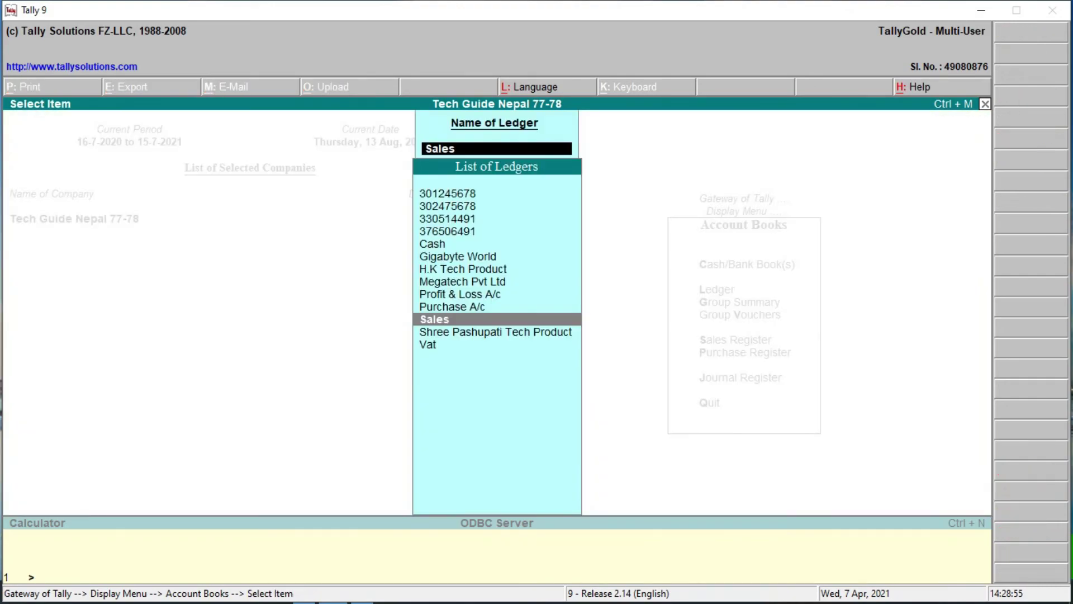
- Leave the ledger list and return through the Display Menu to the Gateway of Tally
{"action": "key", "text": "Up"}
{"action": "key", "text": "Escape"}
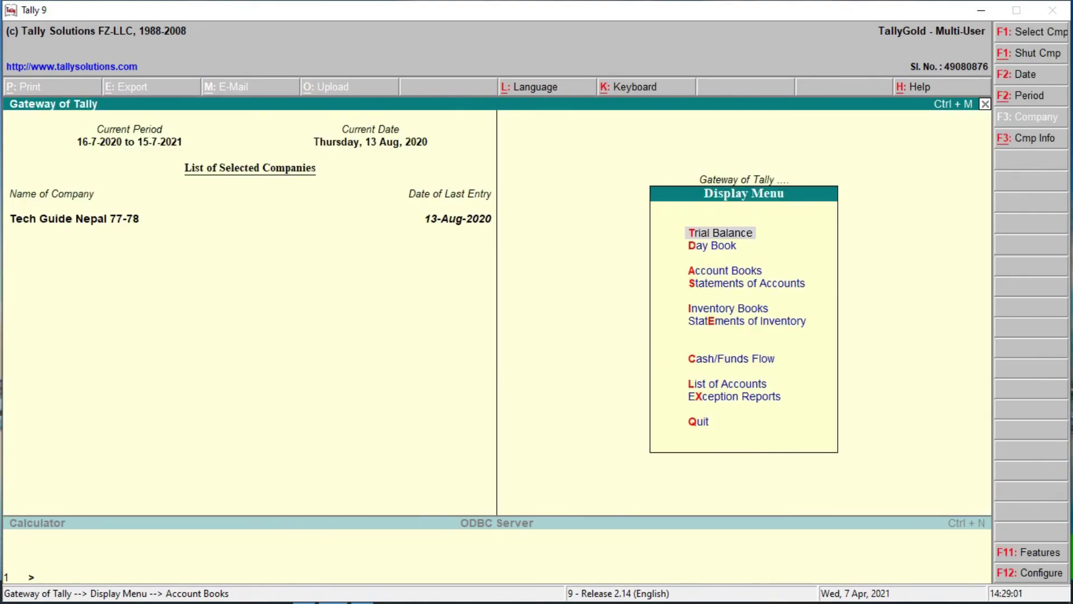
{"action": "key", "text": "Escape"}
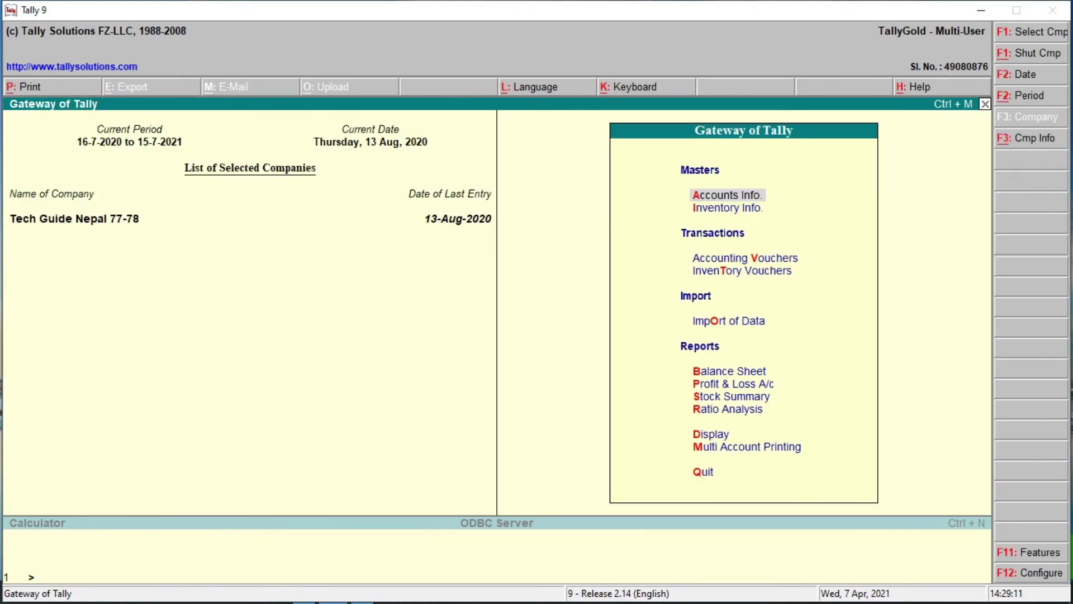